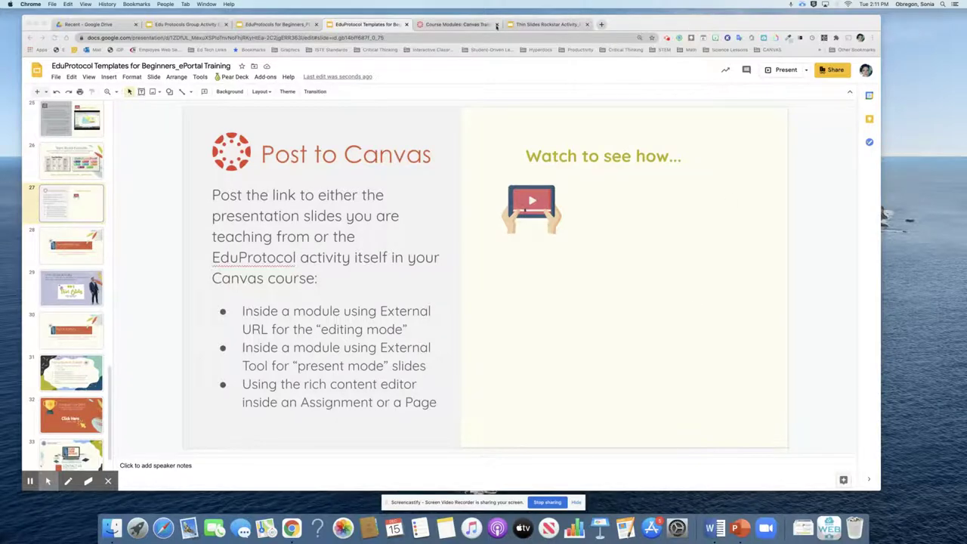
Step: Open the PD Presentation module item and advance its deck seven slides to the Thin Slides activity
click(469, 25)
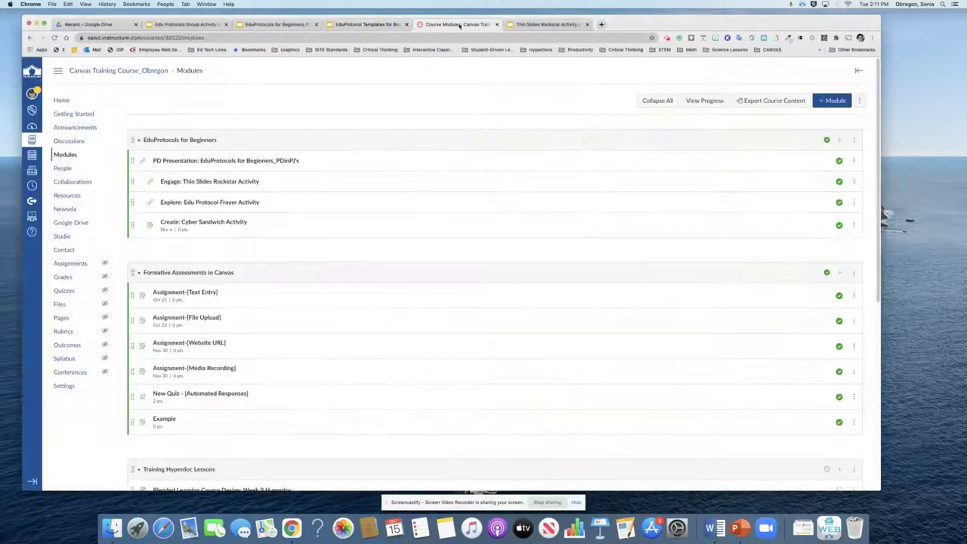
click(182, 161)
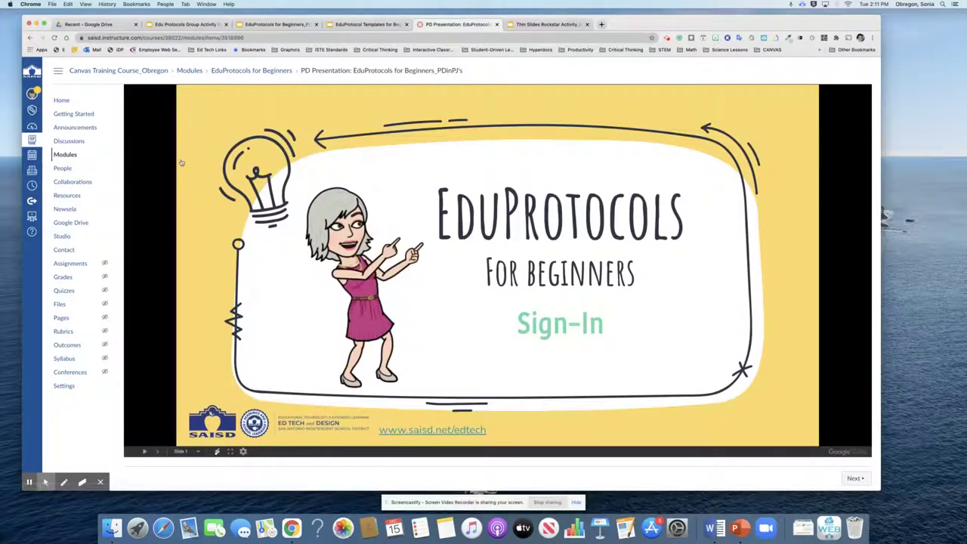
click(157, 452)
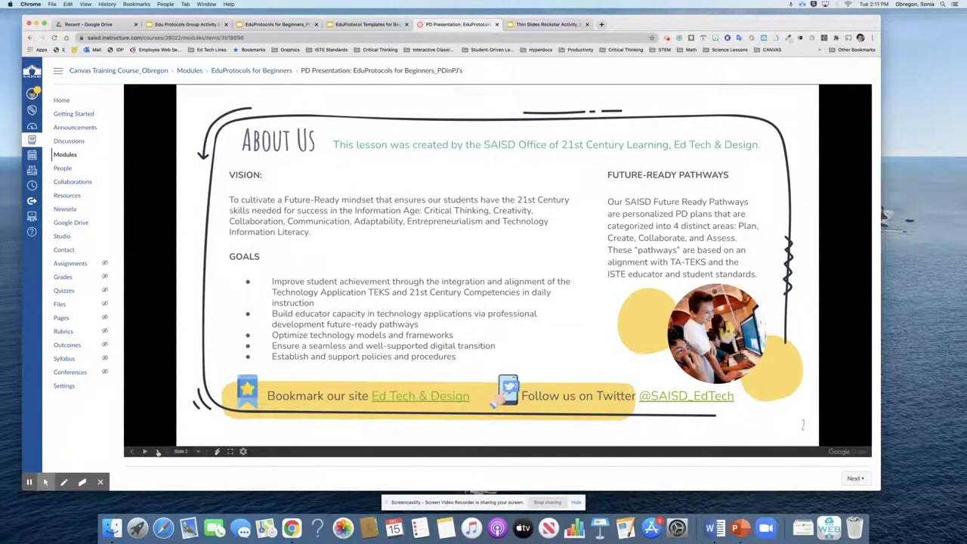
click(158, 452)
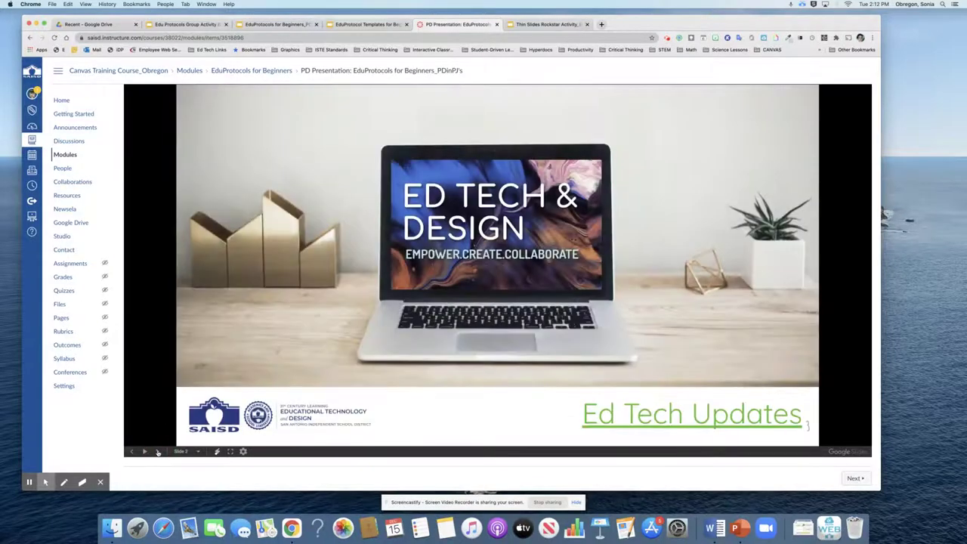
click(157, 452)
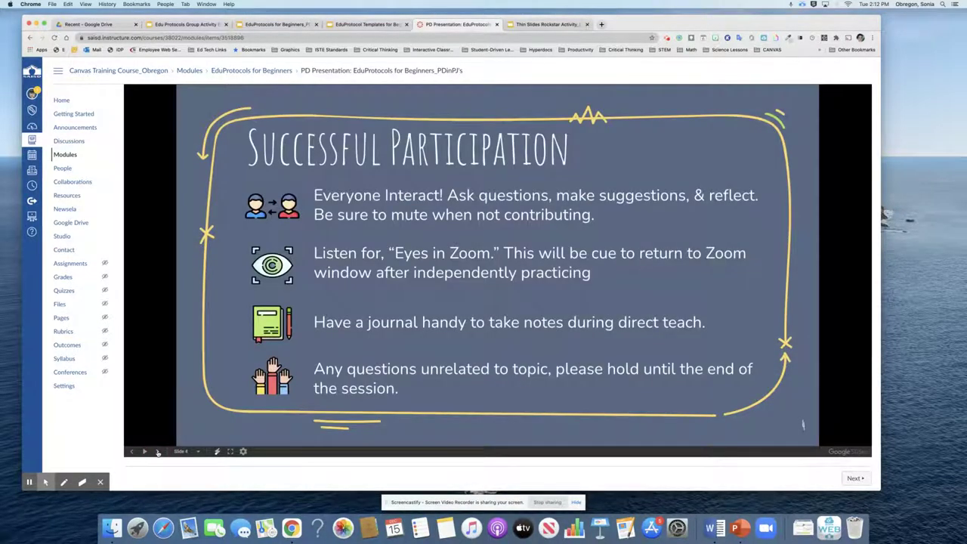
click(157, 452)
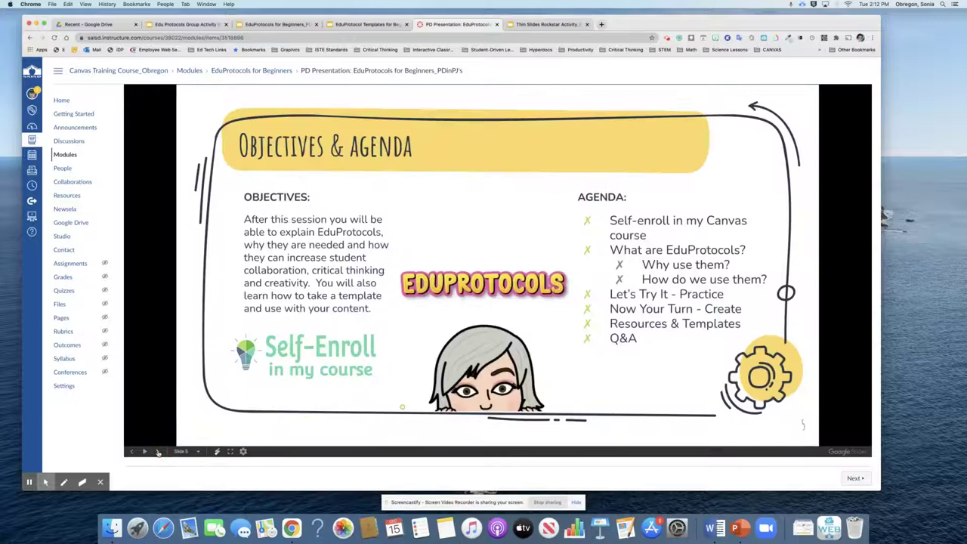
click(158, 452)
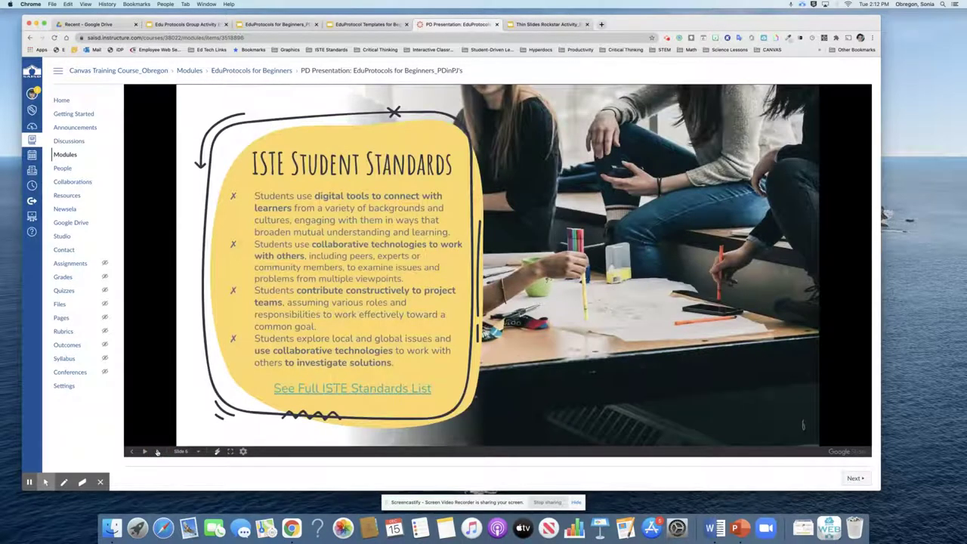
click(157, 452)
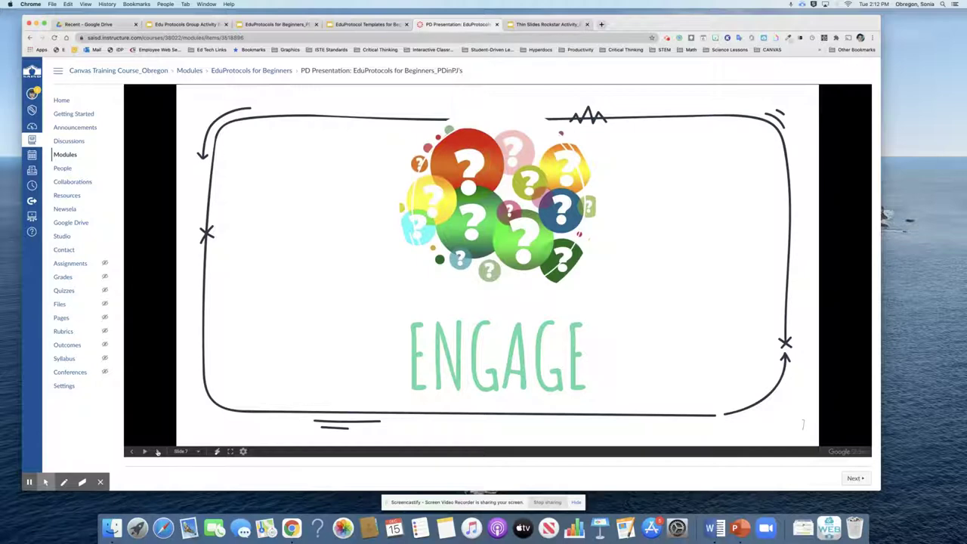
click(158, 452)
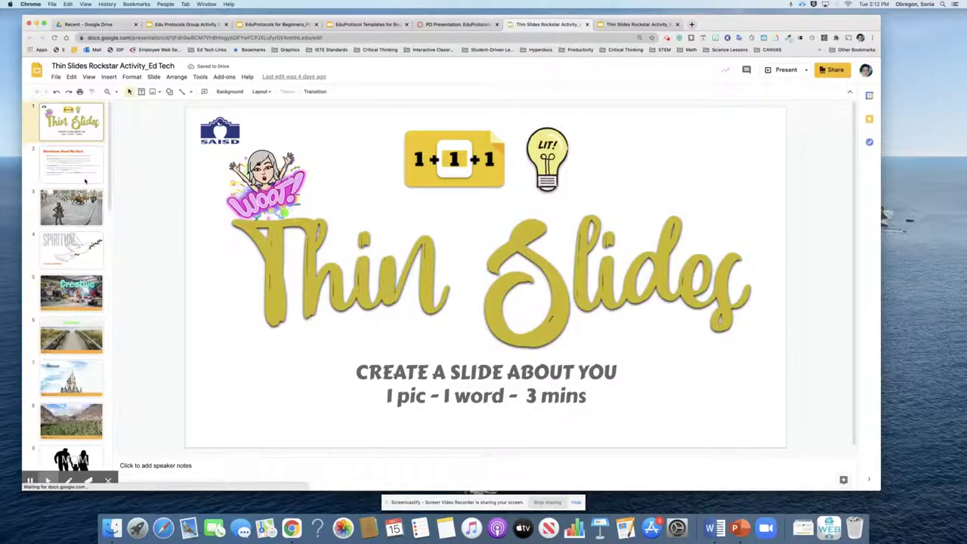
Step: Browse the Thin Slides deck from Directions: Read Me First to the Relaxed slide
click(85, 181)
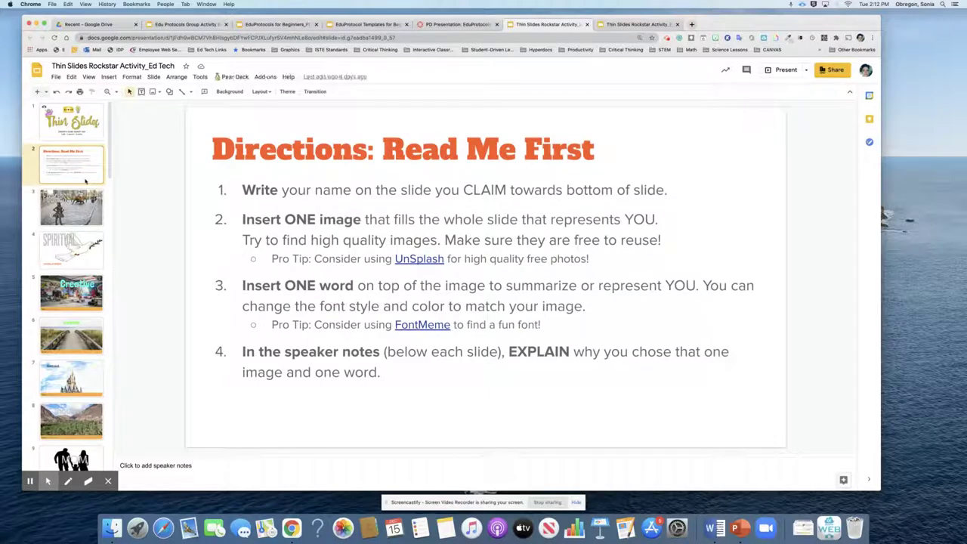
key(Down)
key(Down)
key(Down)
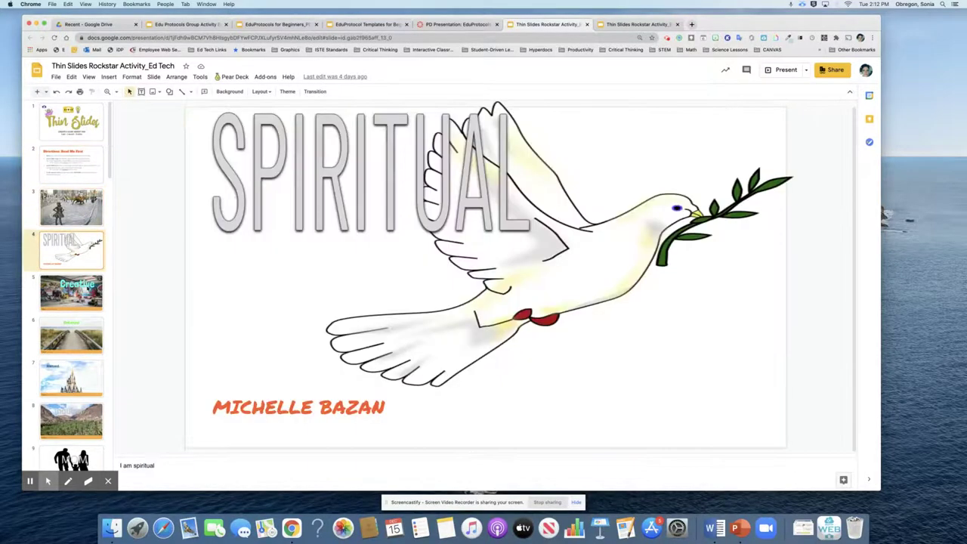
key(Down)
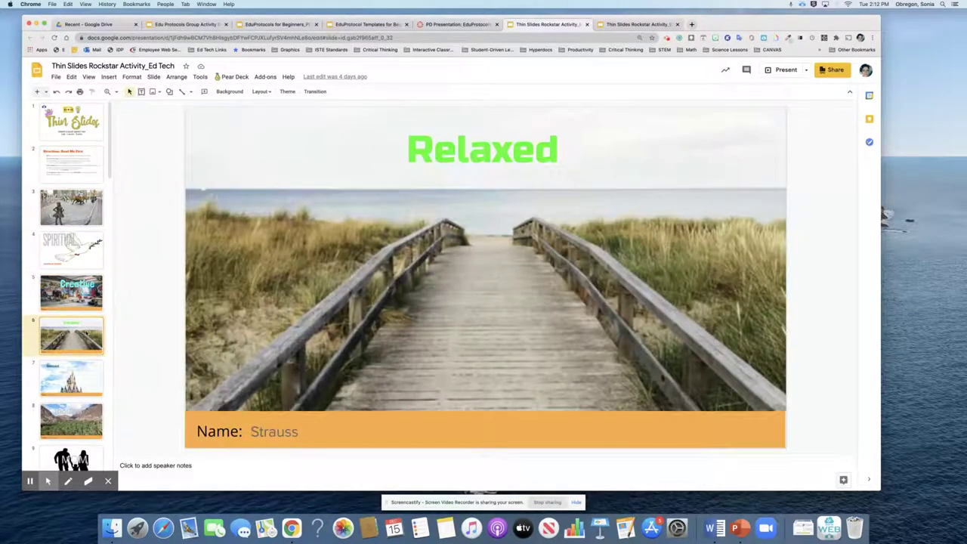
Step: Review the deck's link sharing settings, then close the Google Slides deck
click(833, 70)
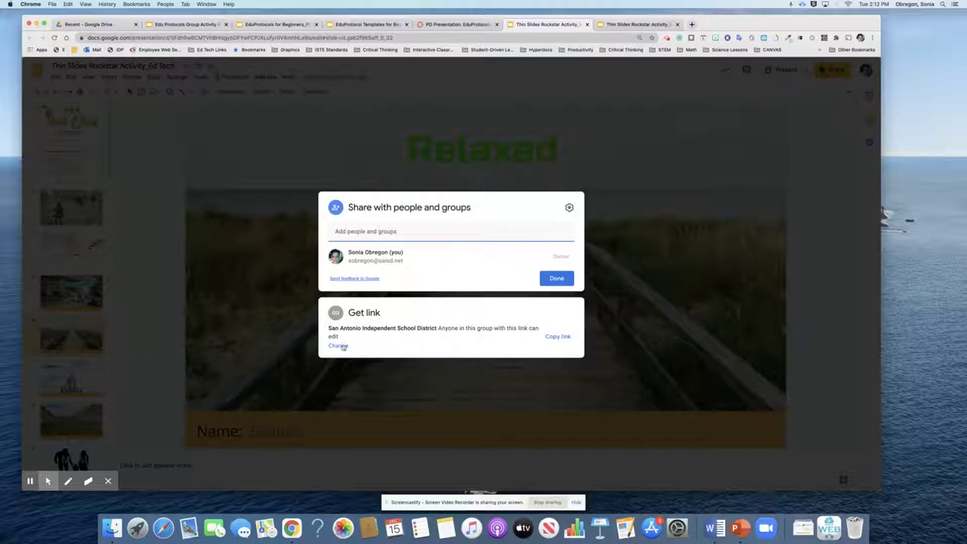
click(348, 347)
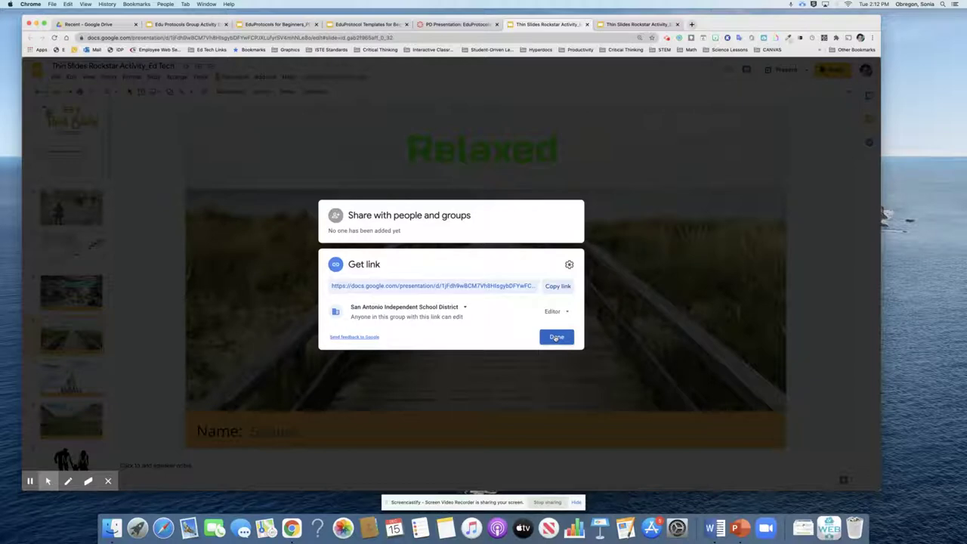
click(556, 337)
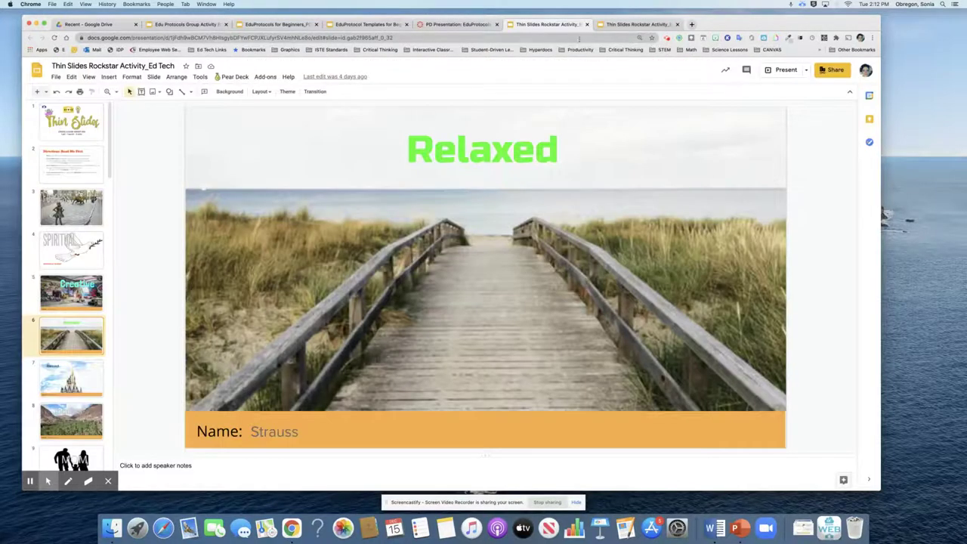
click(587, 25)
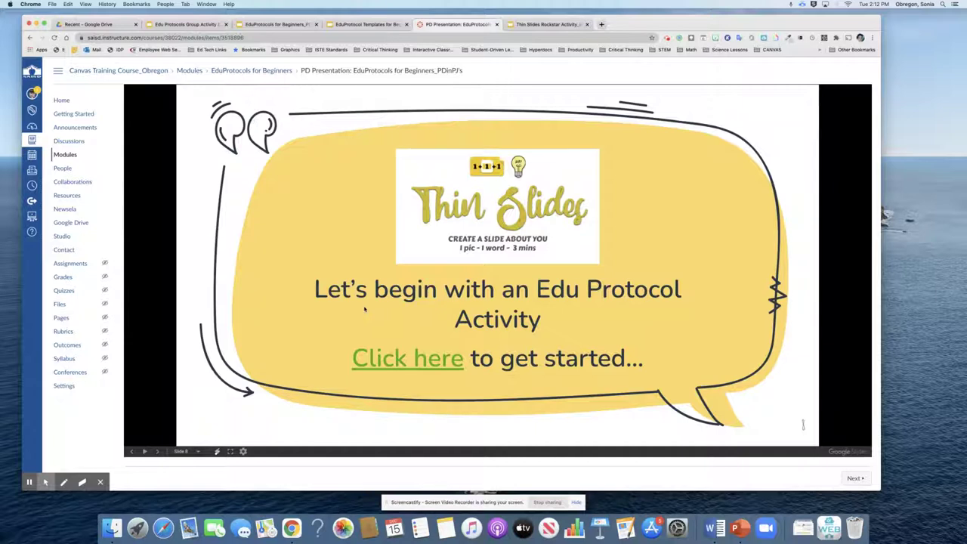
Step: Jump the embedded deck to slide 25, Frayer Model Activity, then return to the course Modules page
click(199, 452)
scroll(200, 424, down, 5)
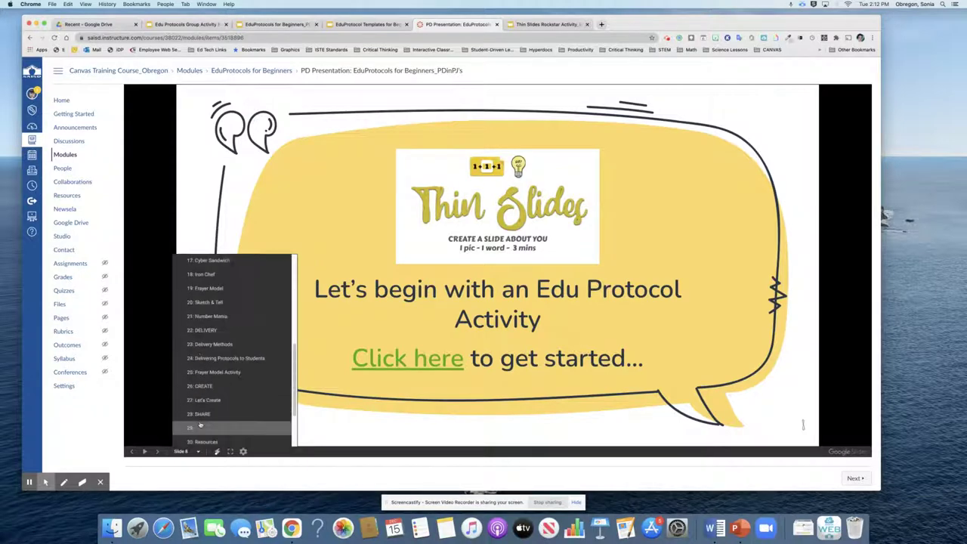
click(205, 372)
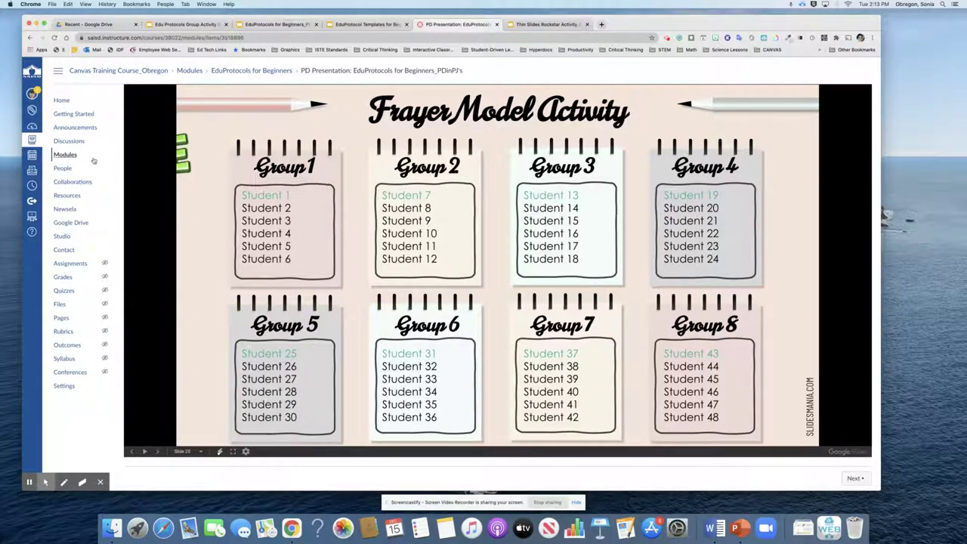
click(65, 155)
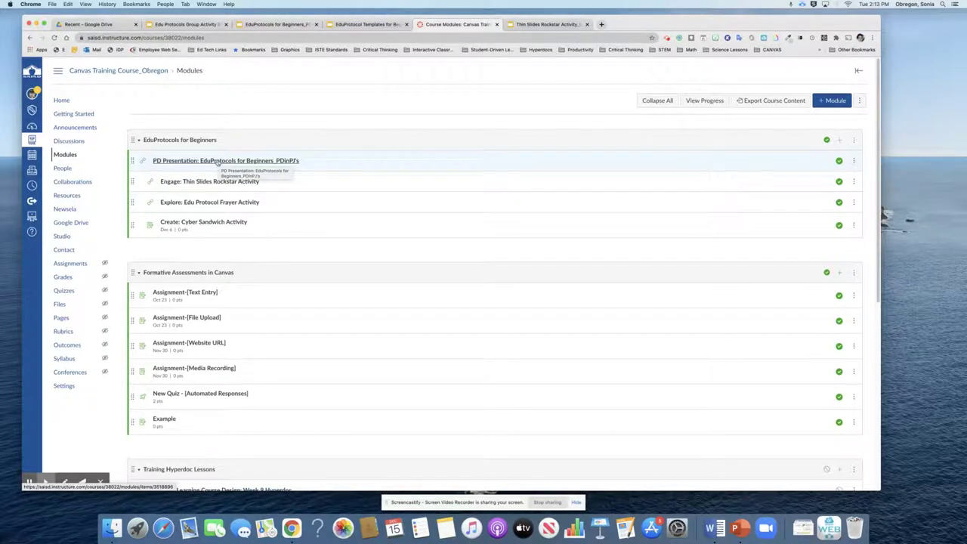
click(839, 139)
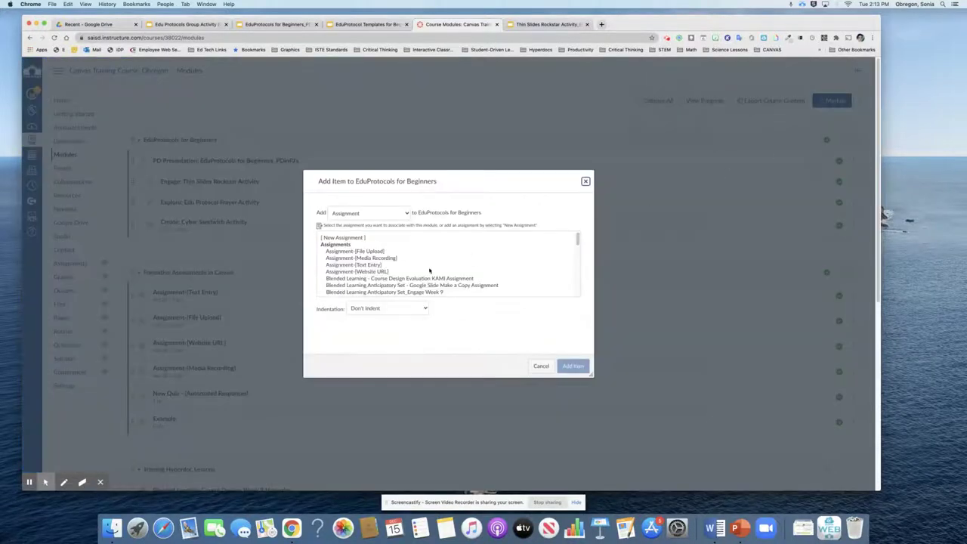
click(405, 213)
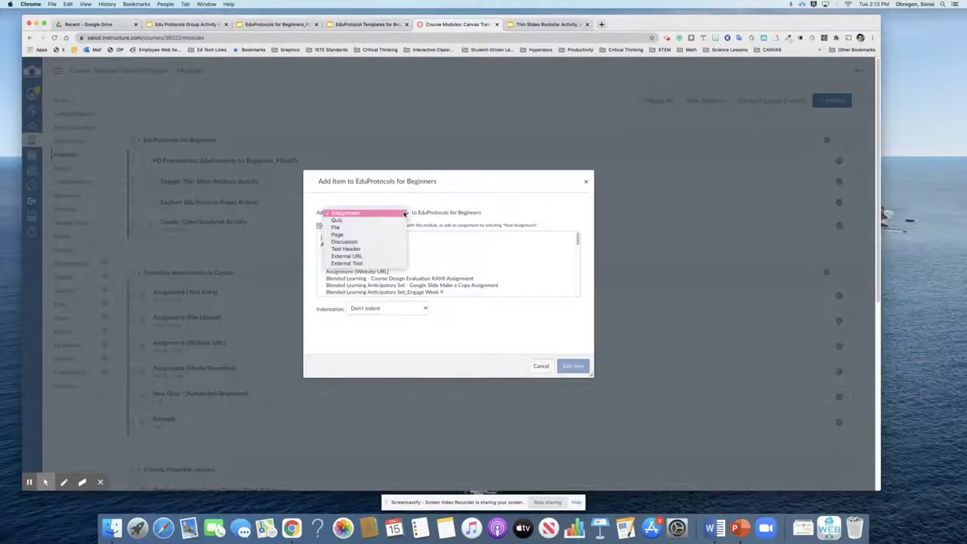
click(366, 263)
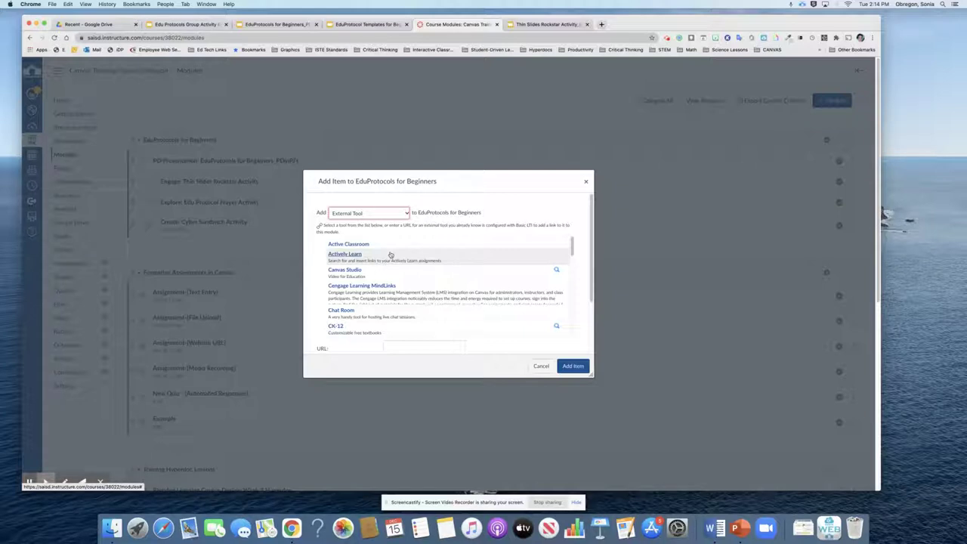
scroll(393, 280, down, 5)
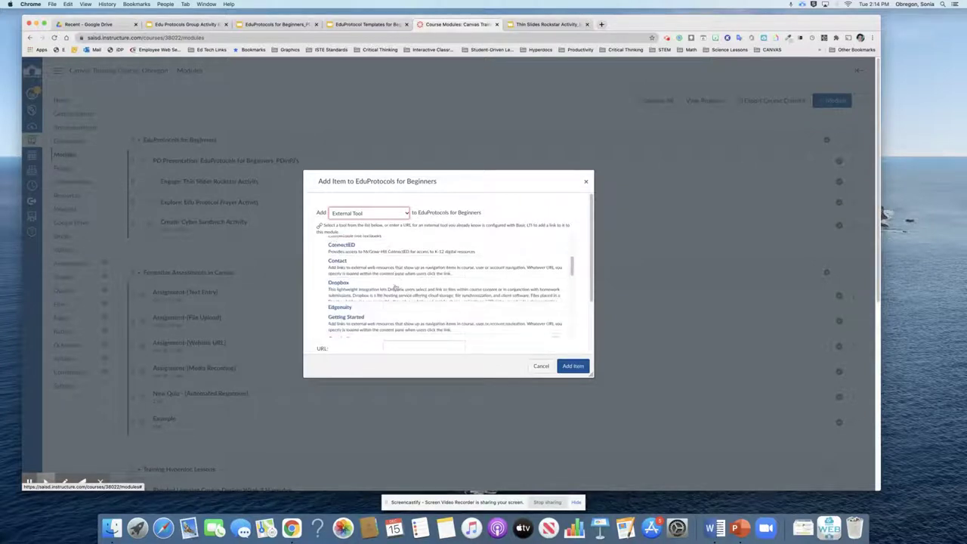
scroll(395, 286, down, 2)
click(378, 308)
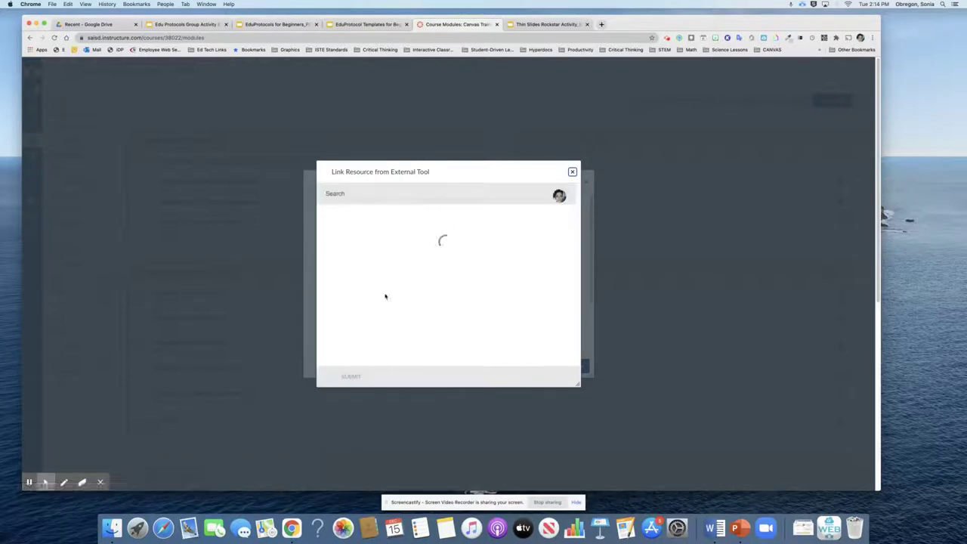
click(334, 193)
text(ed)
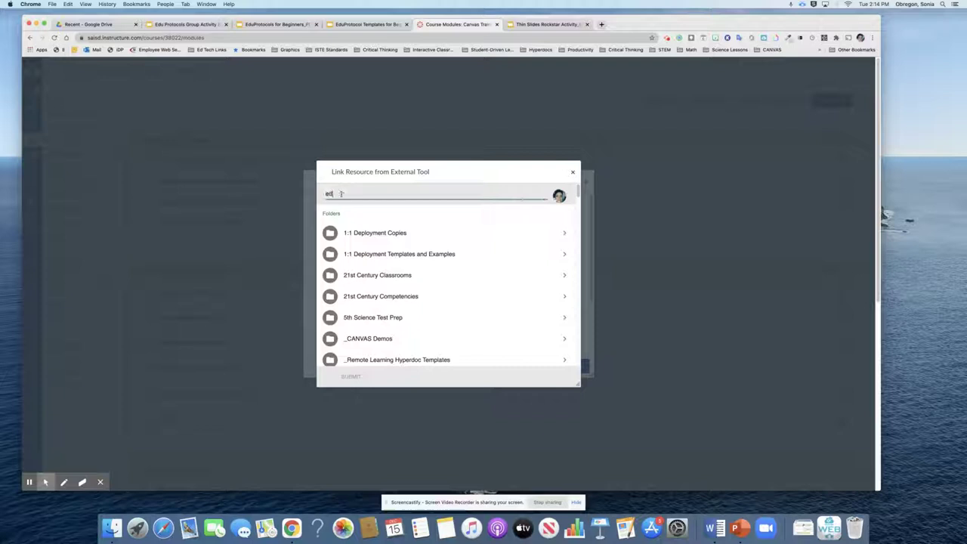
text(uprotocols for beg)
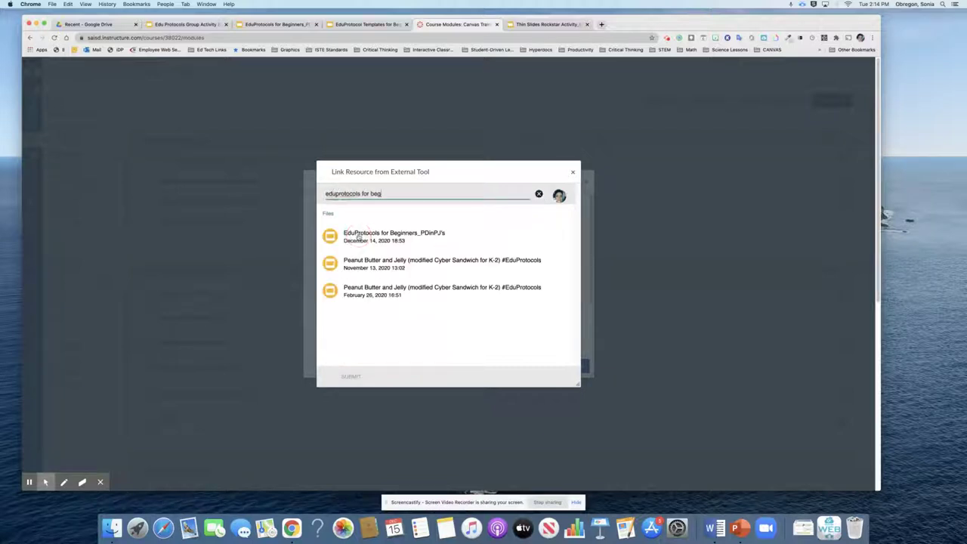
click(393, 236)
click(348, 376)
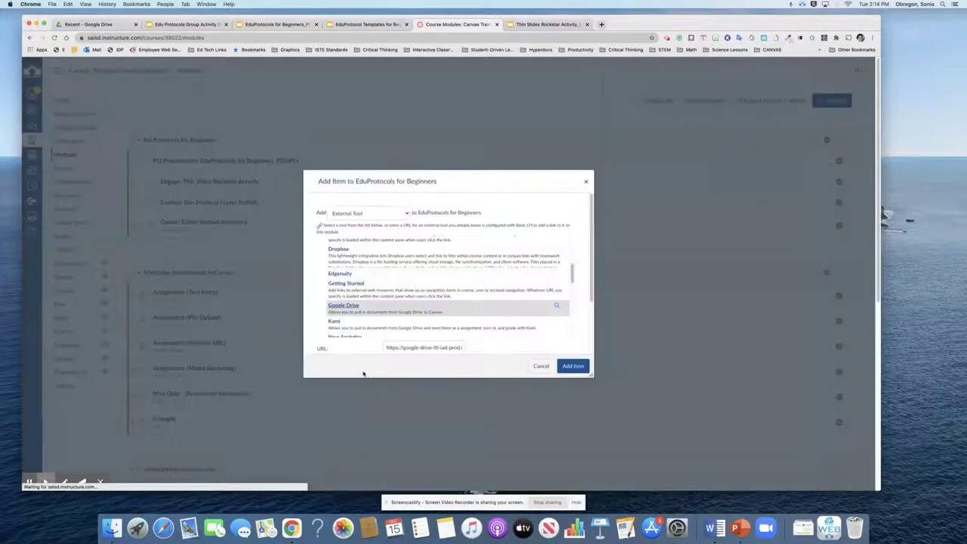
click(566, 368)
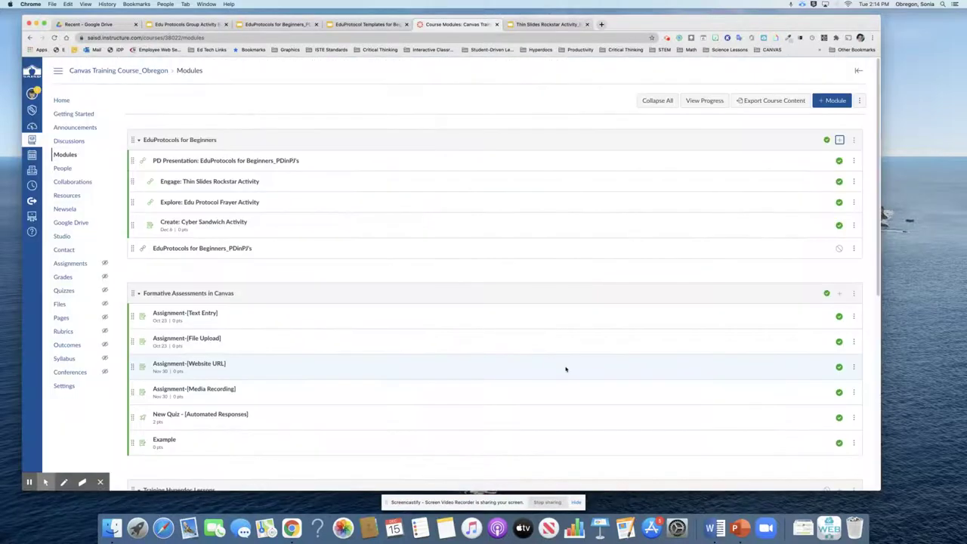
click(198, 250)
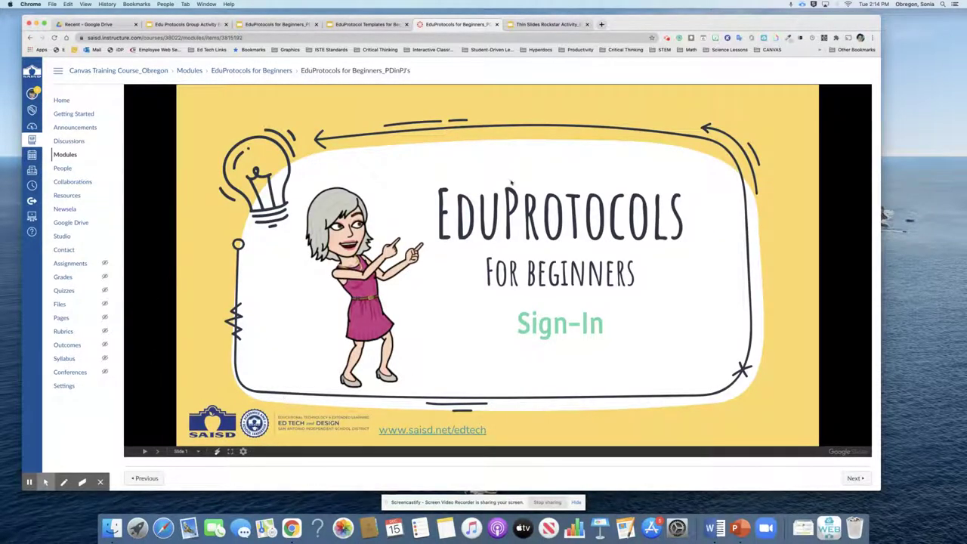
click(157, 451)
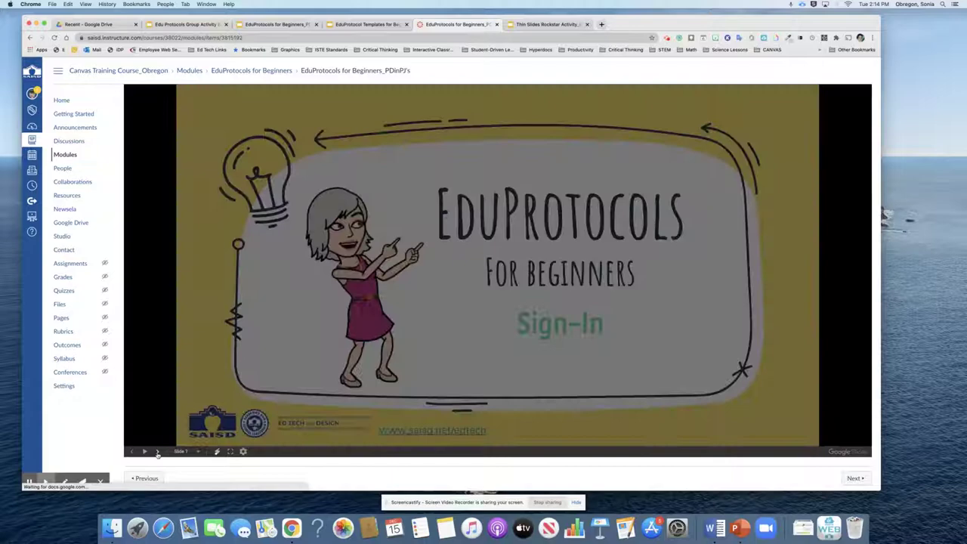
click(157, 451)
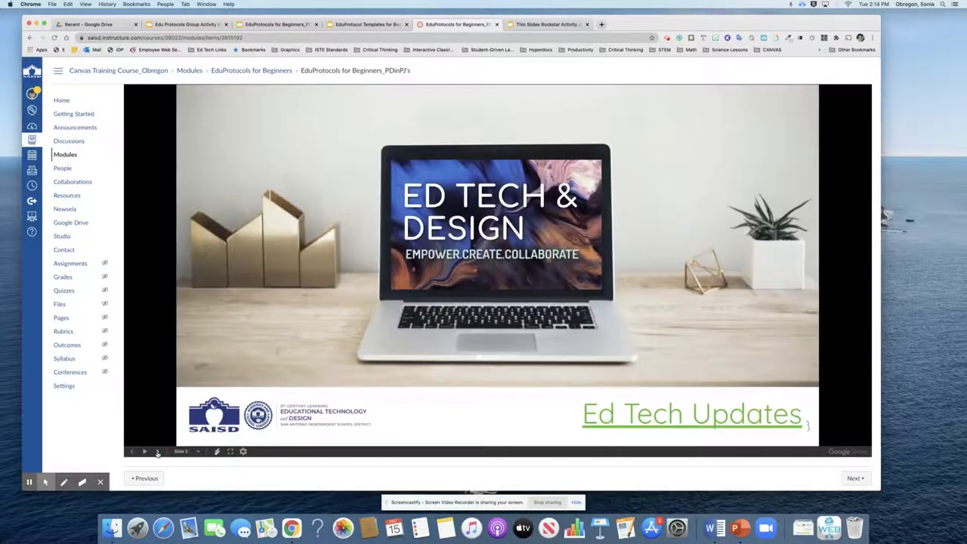
click(158, 451)
click(157, 452)
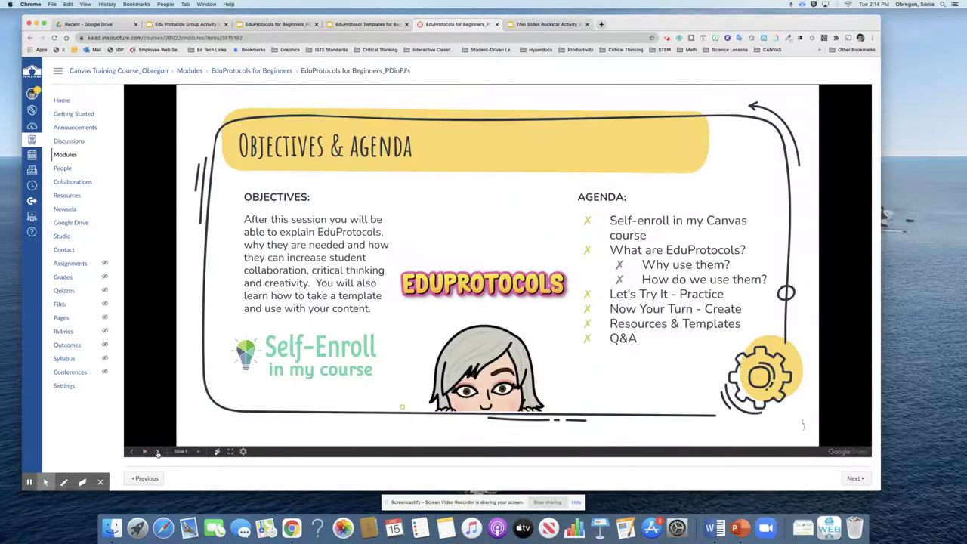
click(157, 452)
click(157, 452)
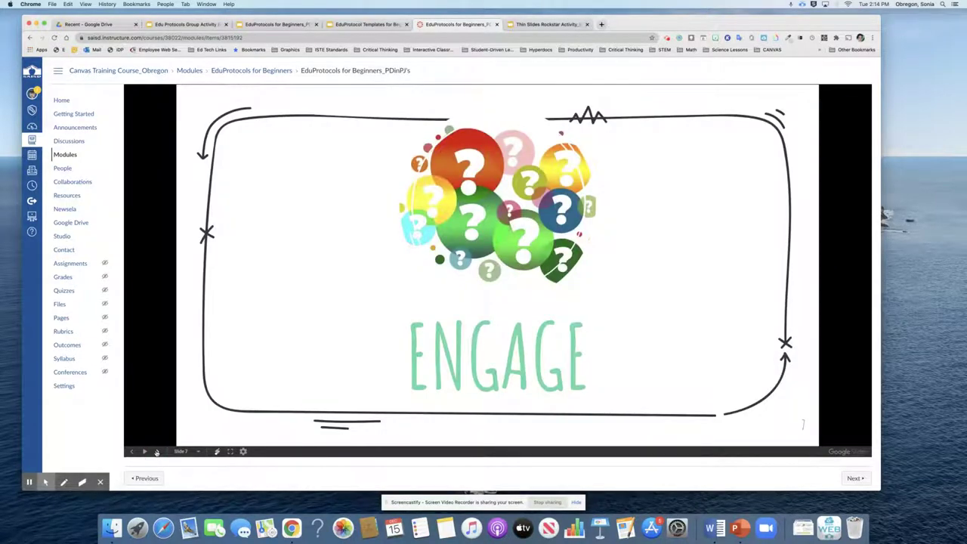
click(60, 155)
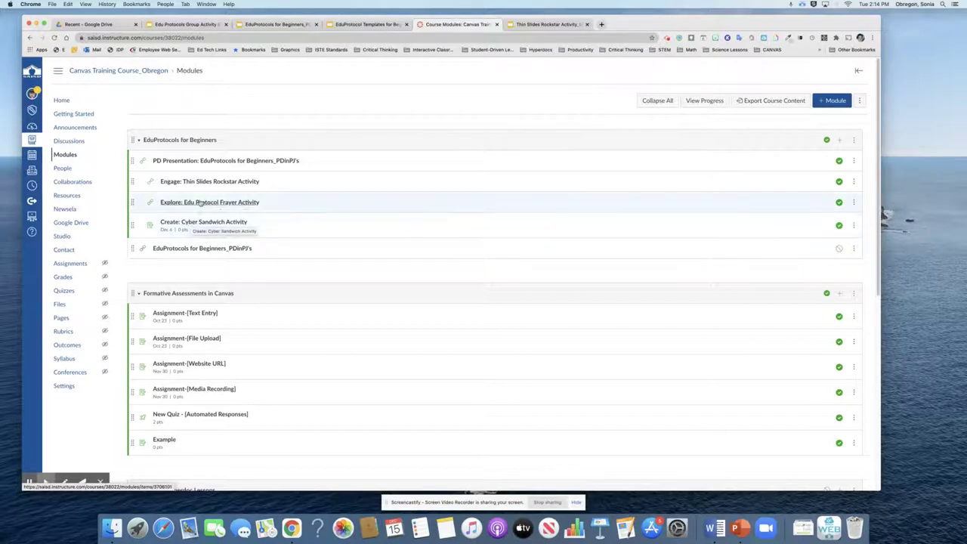
click(195, 203)
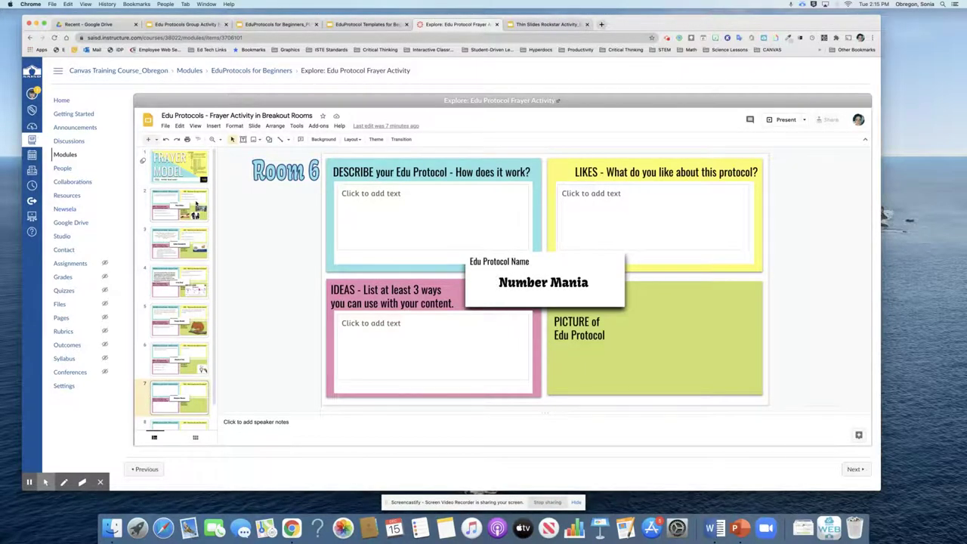
click(186, 173)
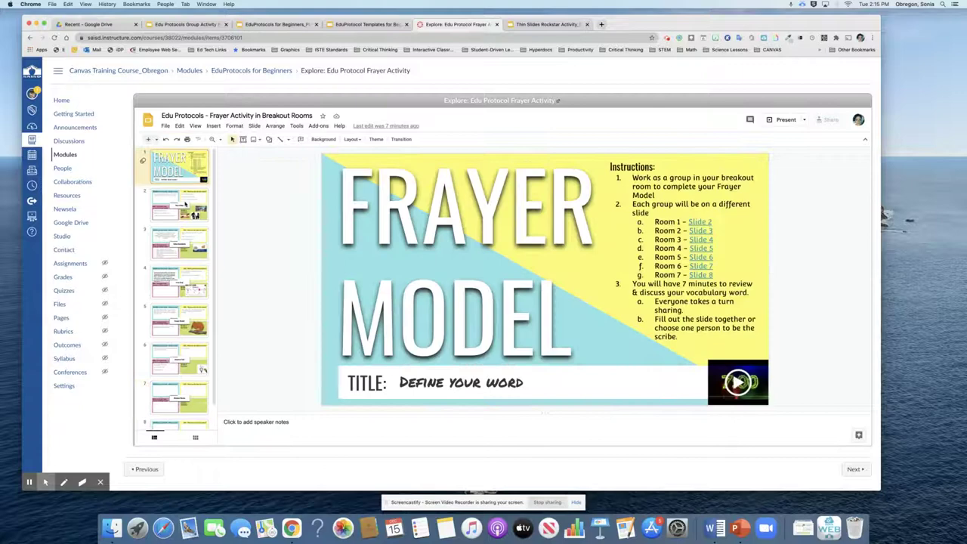
click(184, 204)
click(183, 243)
click(187, 281)
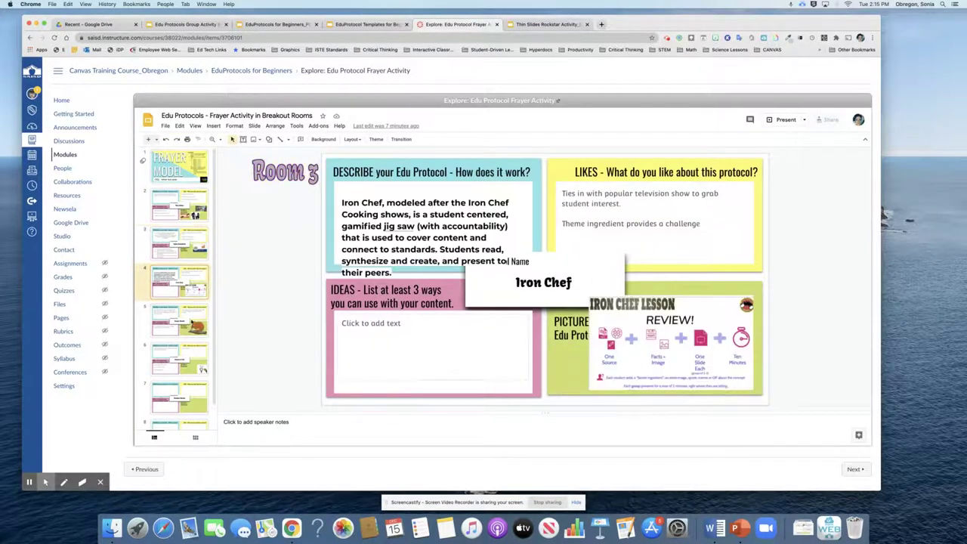
click(187, 320)
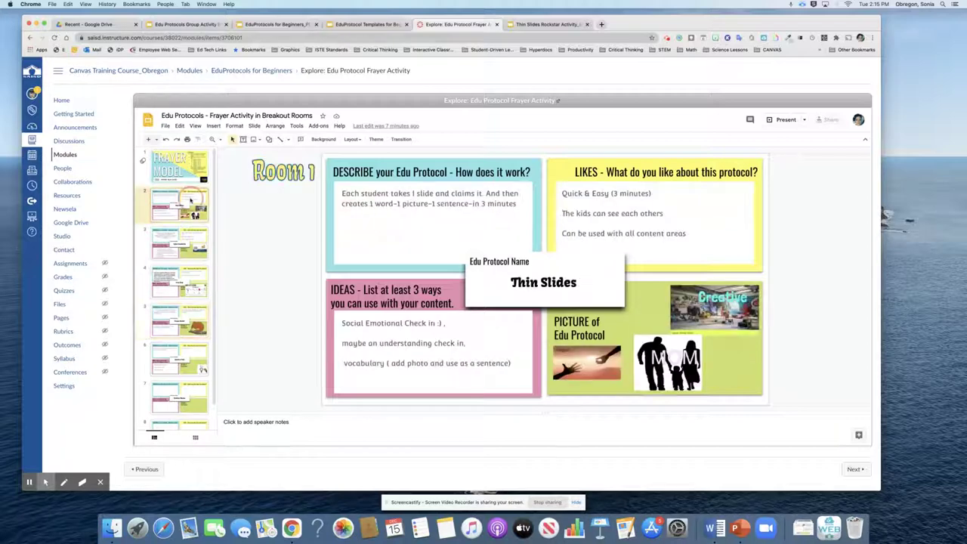
click(190, 201)
click(193, 242)
click(193, 281)
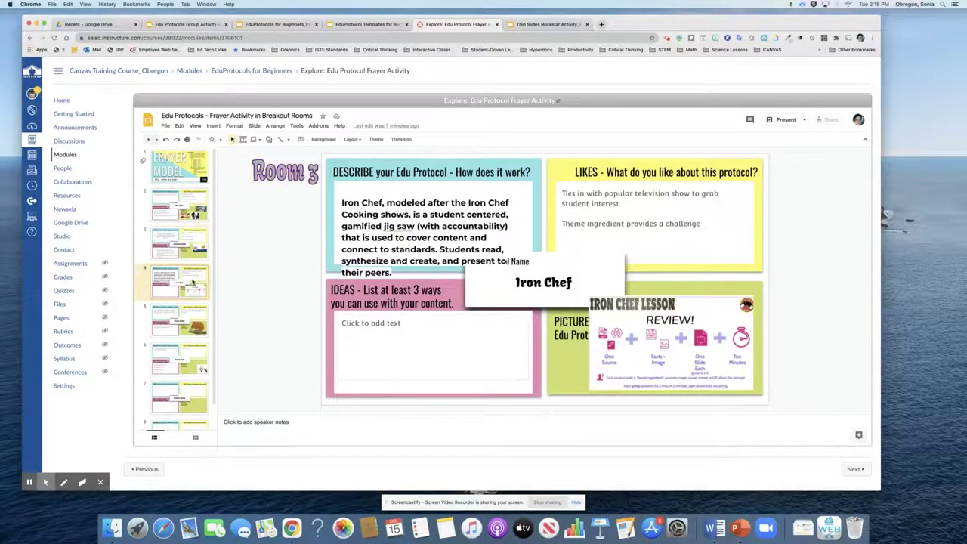
click(387, 323)
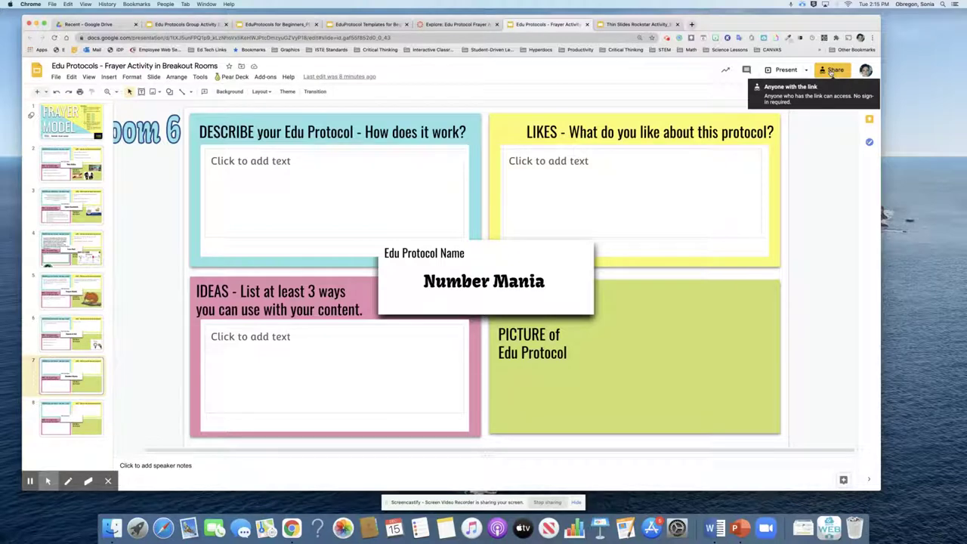
click(469, 23)
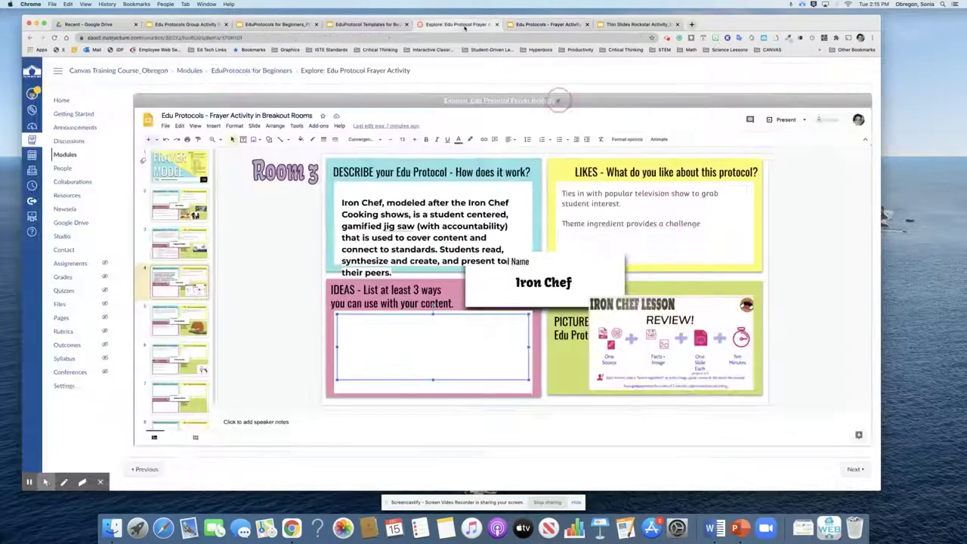
click(380, 335)
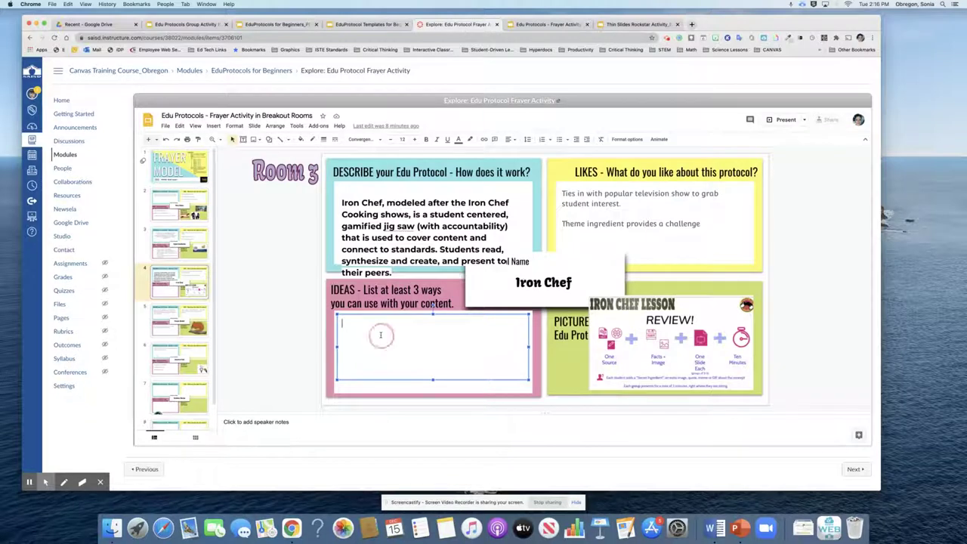
click(595, 218)
click(389, 327)
text(Ingr)
key(BackSpace)
key(BackSpace)
key(BackSpace)
key(BackSpace)
click(280, 284)
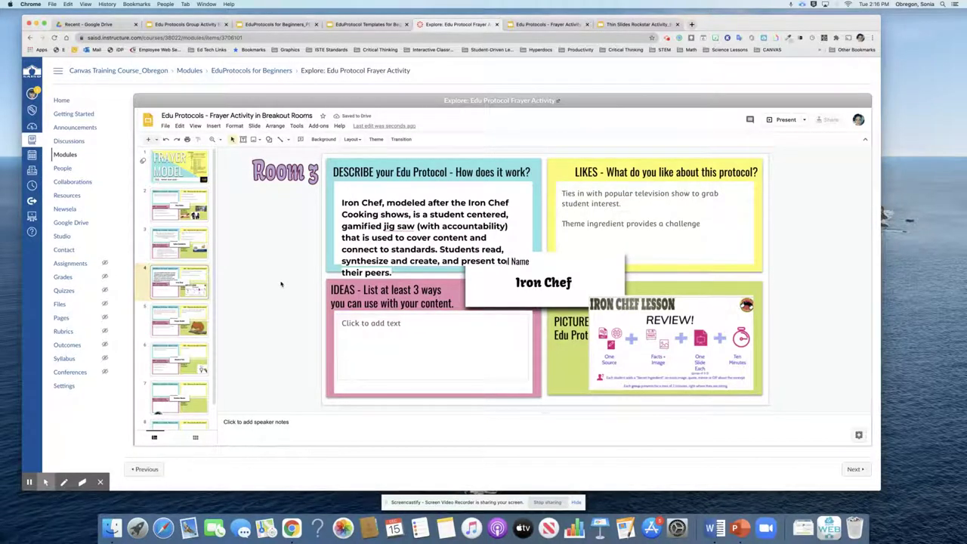
key(super+bracketleft)
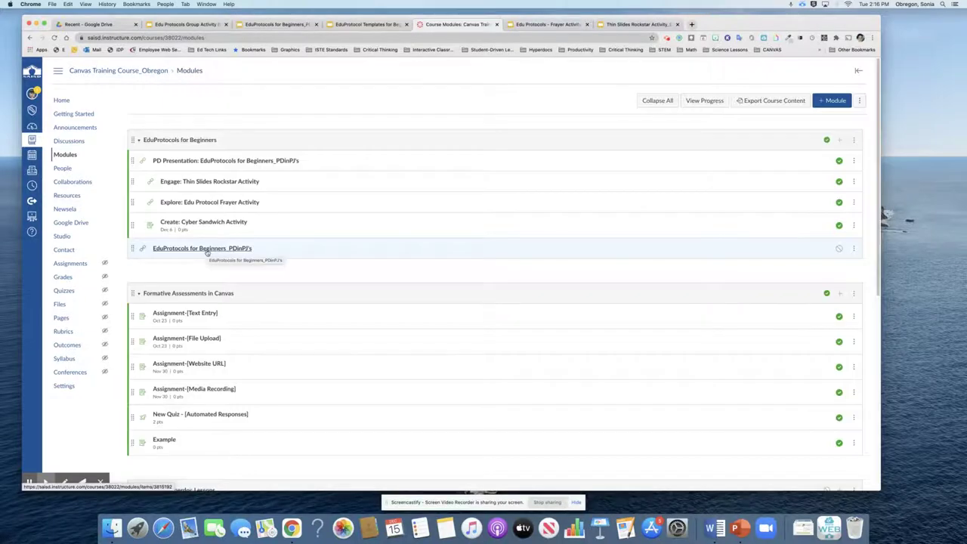
Step: Preview two EduProtocols module items, then start adding an item to the EduProtocols for Beginners module
click(209, 251)
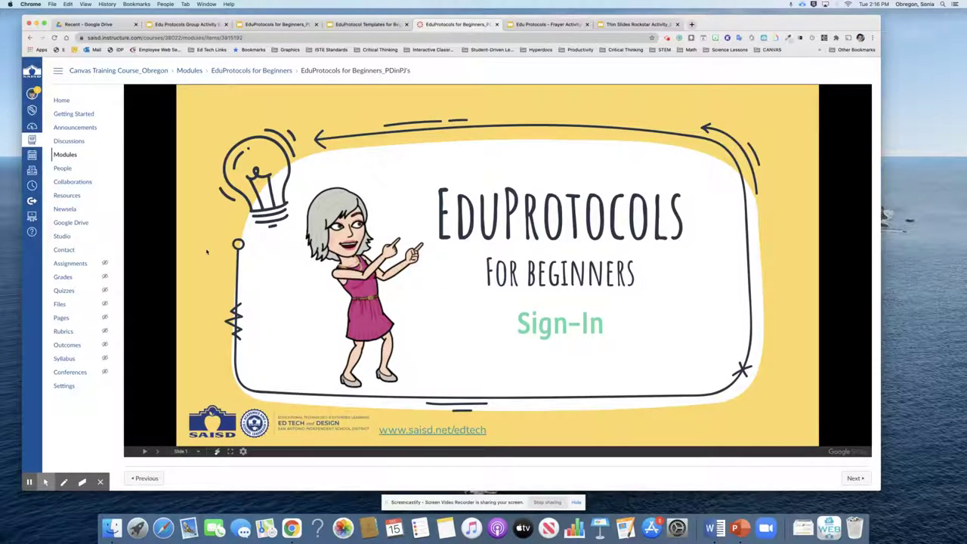
click(65, 155)
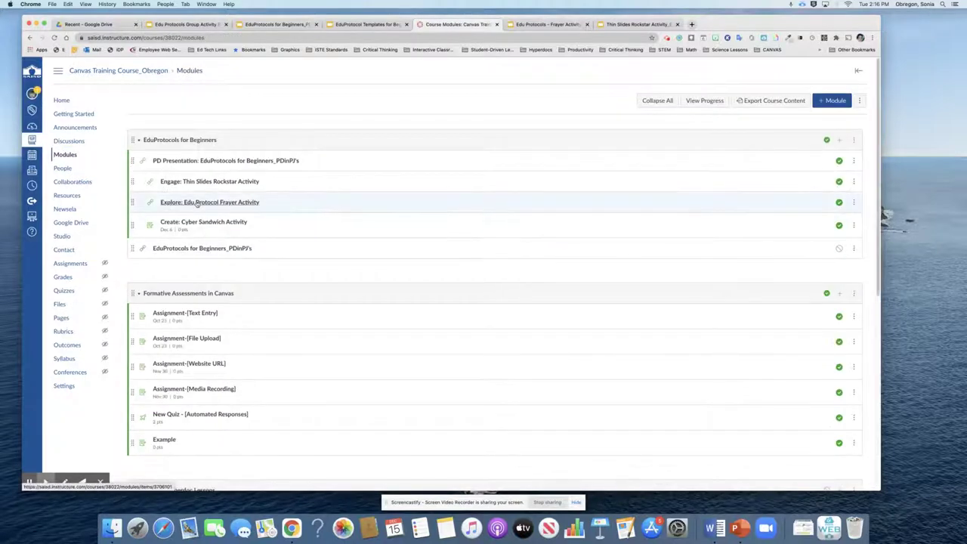
click(196, 203)
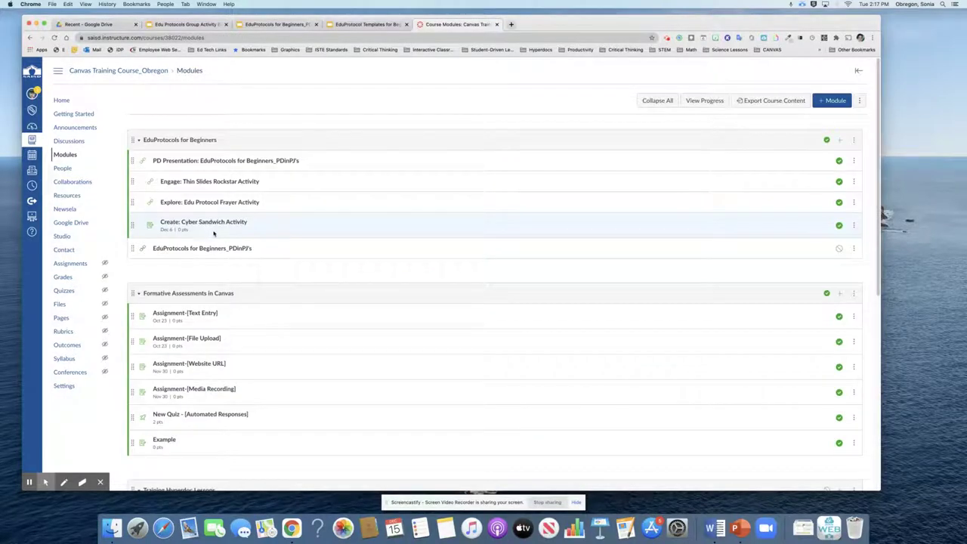
click(840, 140)
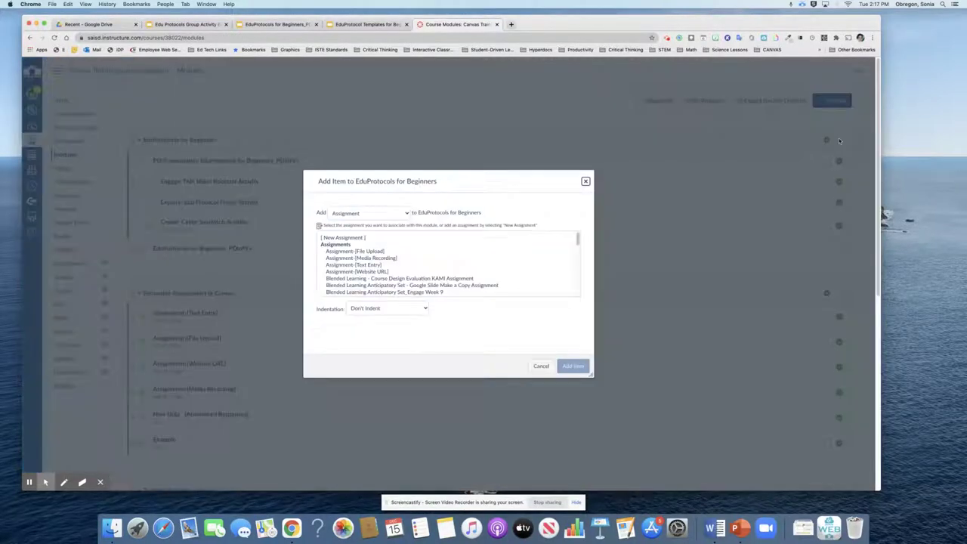
Step: Create a new assignment named 'EduProtocol Activity Example' in the EduProtocols for Beginners module
click(407, 215)
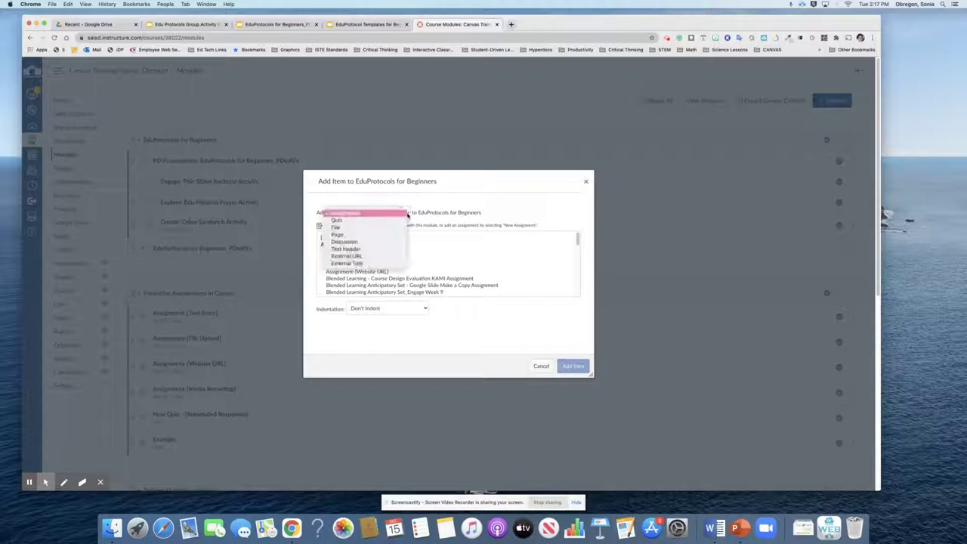
click(403, 215)
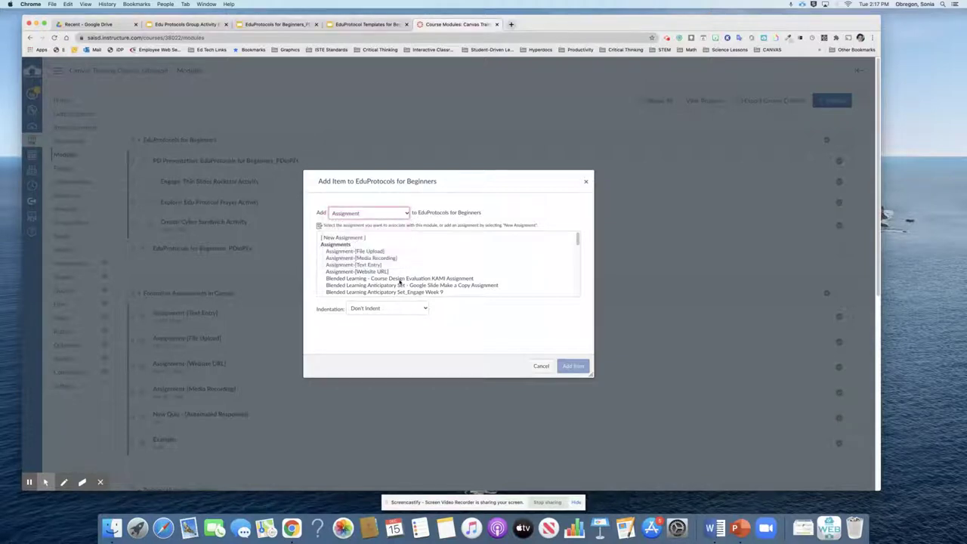
click(356, 238)
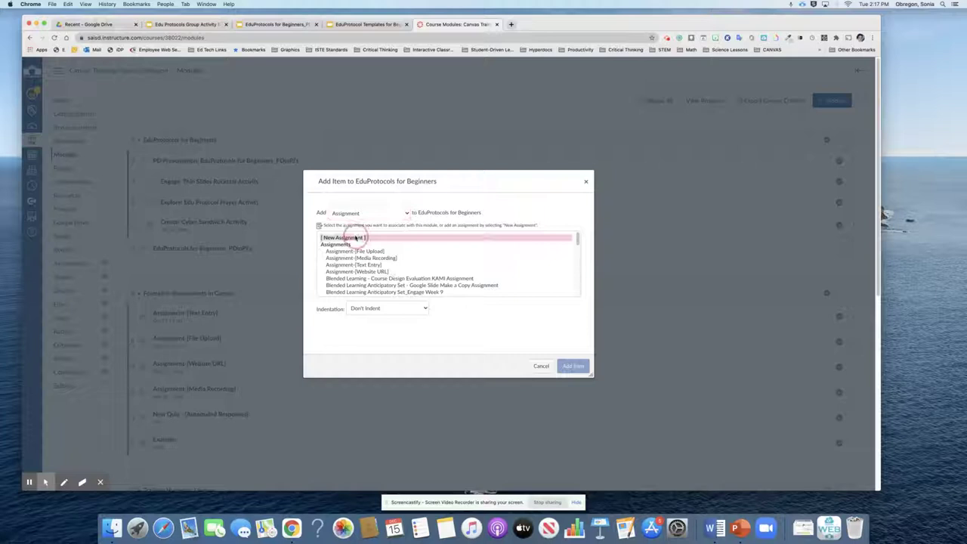
click(375, 310)
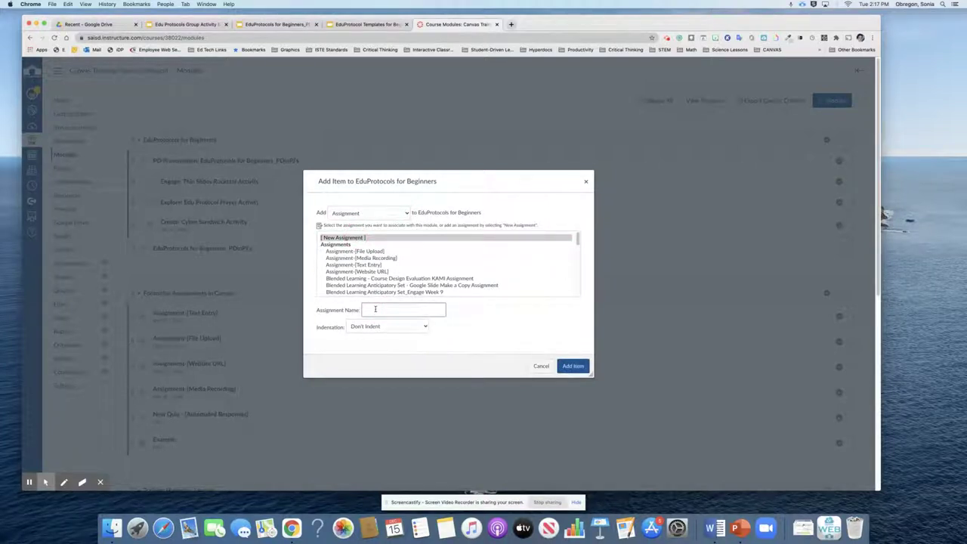
text(EduProtocol Activity Example)
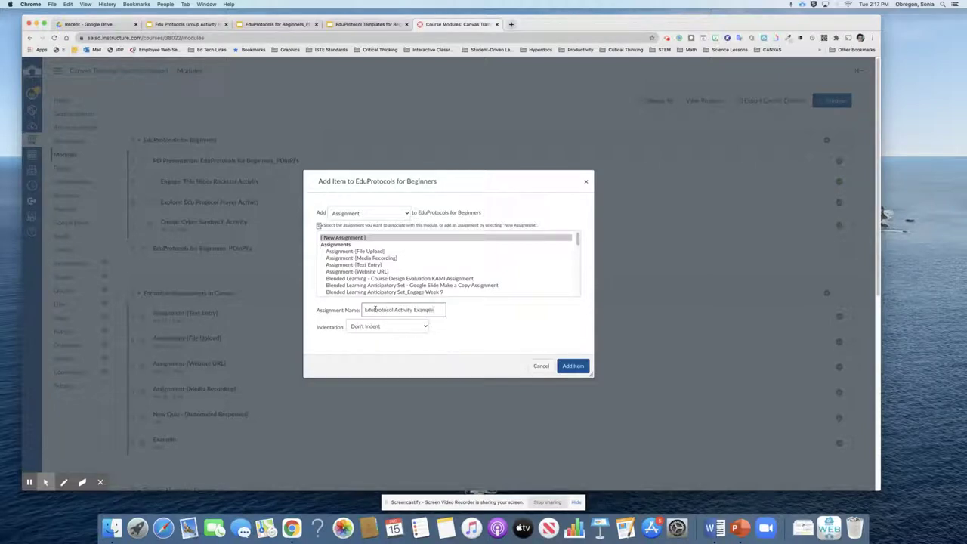
click(573, 366)
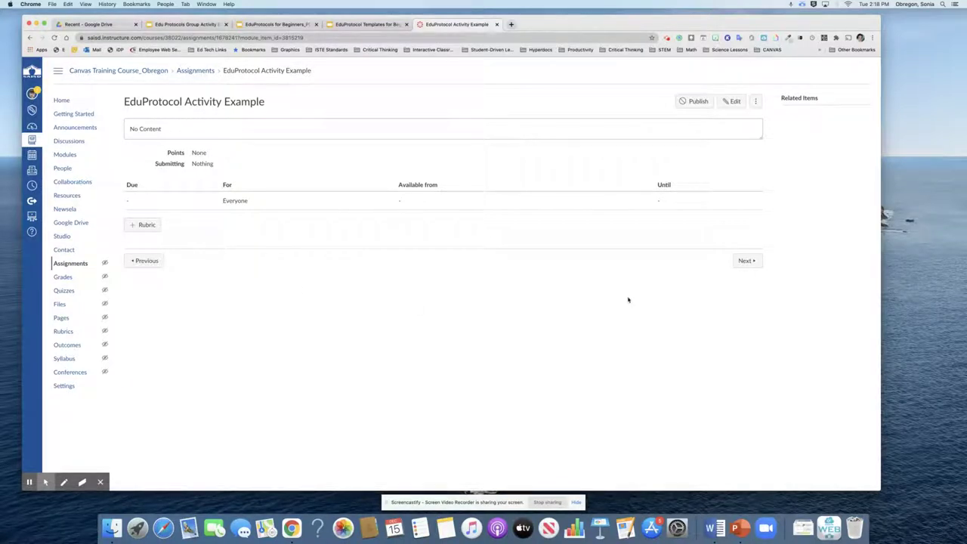
Step: Edit the assignment, type 'Hyperlink to text' in its description, and select it for linking
click(732, 103)
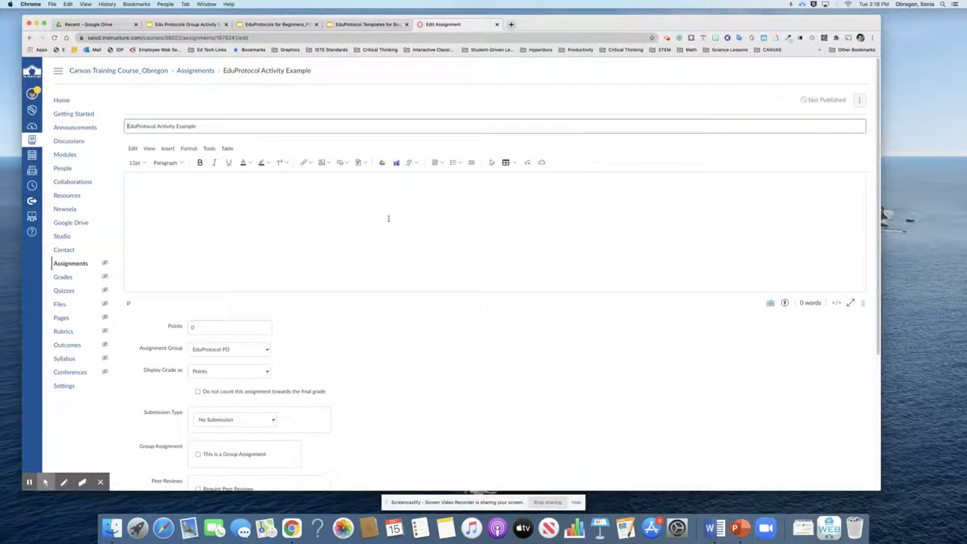
click(174, 183)
text(Hyp)
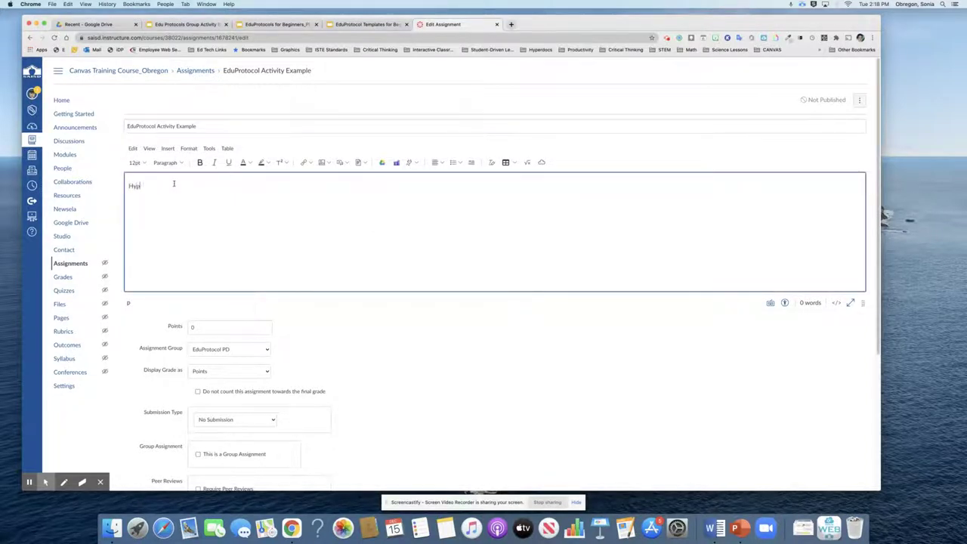
text(erdnk to text)
drag(177, 186, 129, 186)
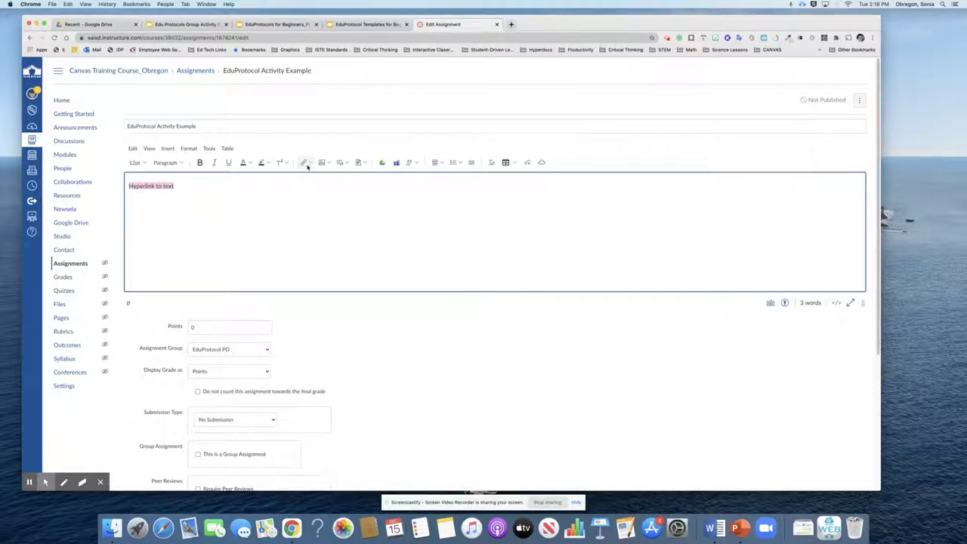
click(307, 164)
Step: Link 'Hyperlink to text' to the Group Activity Board slides URL copied from its tab
click(313, 179)
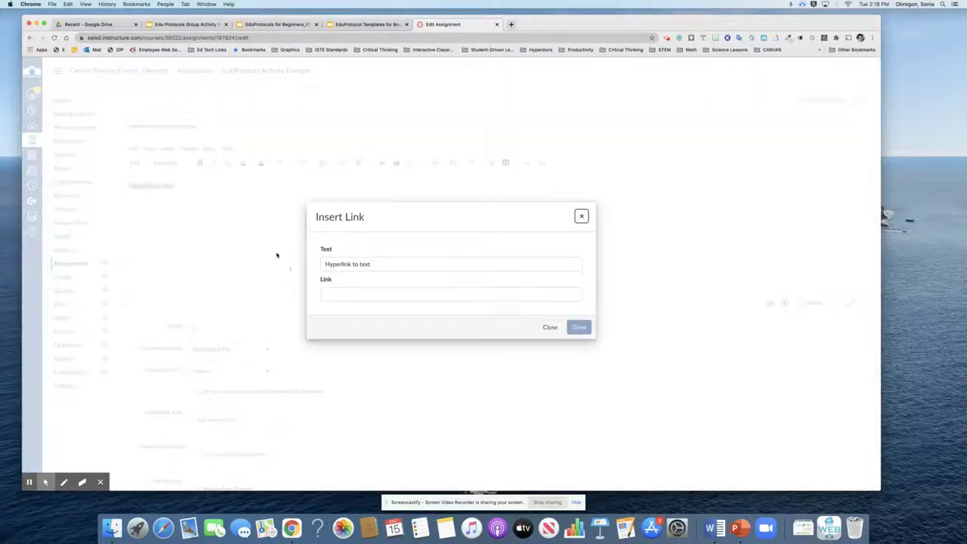
click(368, 24)
click(186, 24)
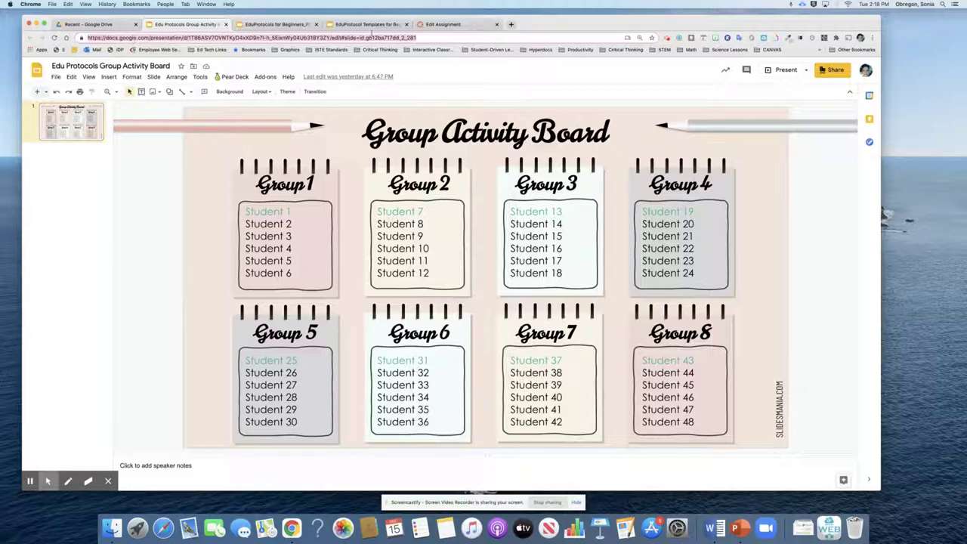
click(446, 24)
click(339, 296)
key(super+v)
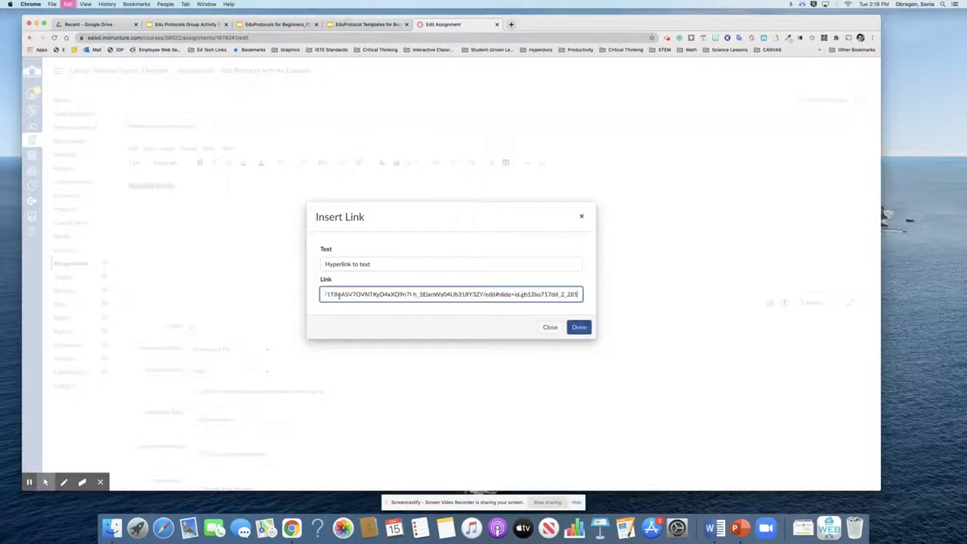
click(579, 327)
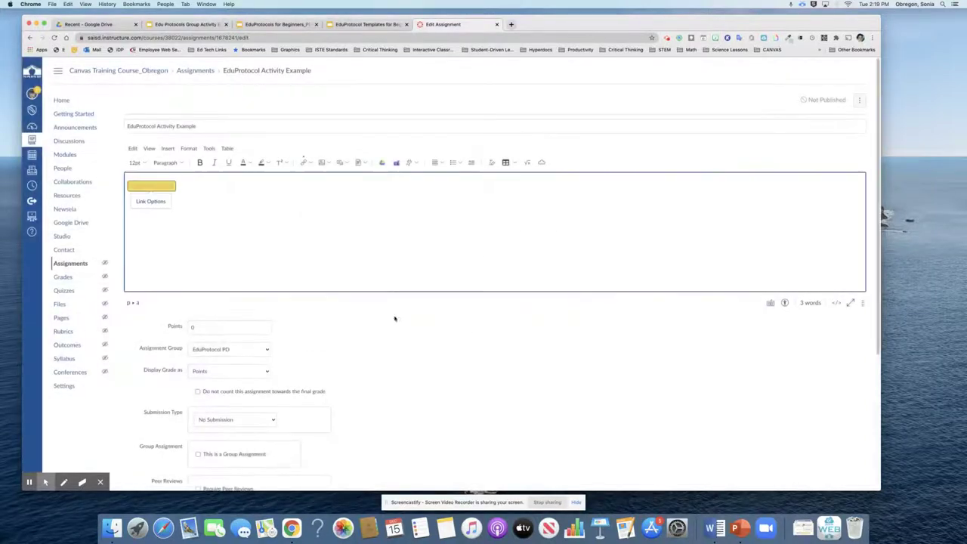
Step: Dismiss the link options and start a new line below the linked text
click(183, 222)
triple_click(175, 188)
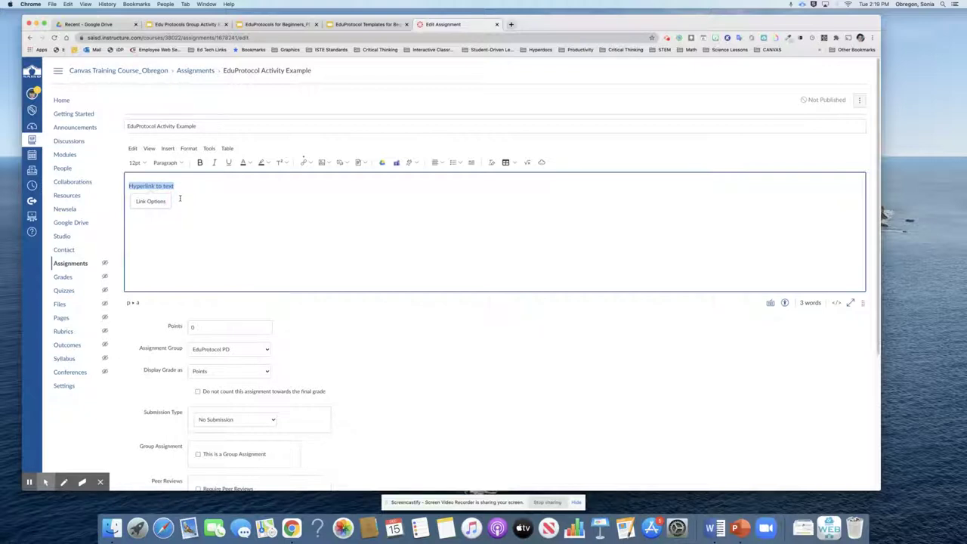
click(179, 198)
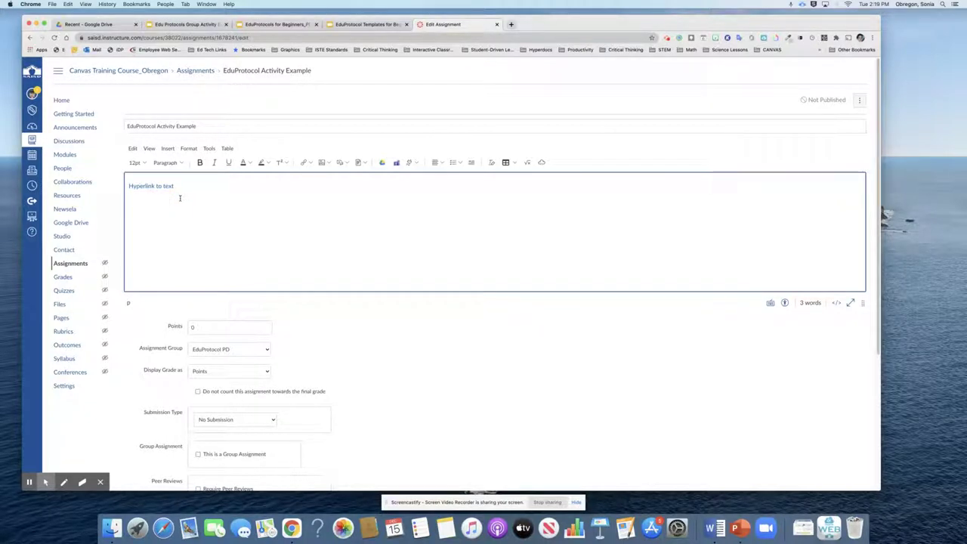
key(Return)
Step: Embed the Edu Protocols Group Activity Board slides from Google Apps beneath the link
click(416, 164)
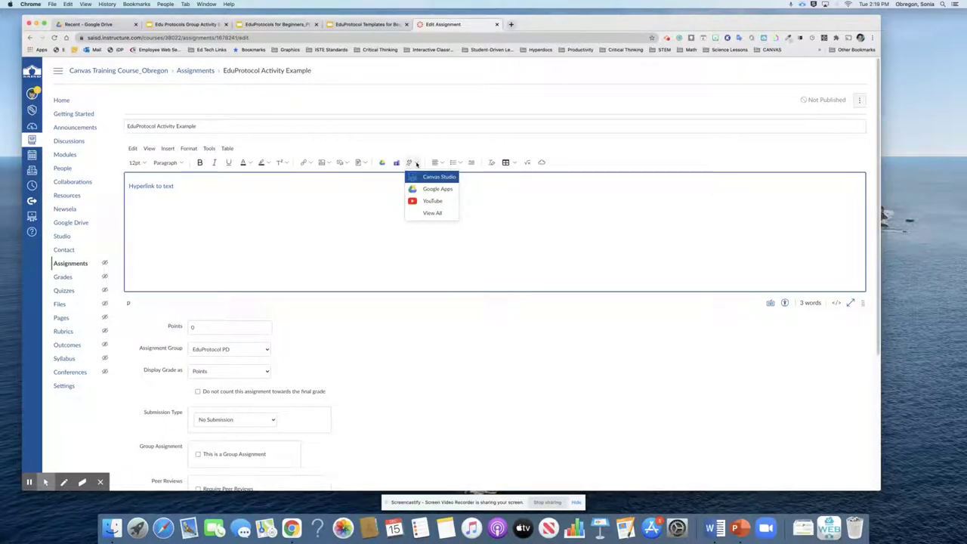
click(425, 189)
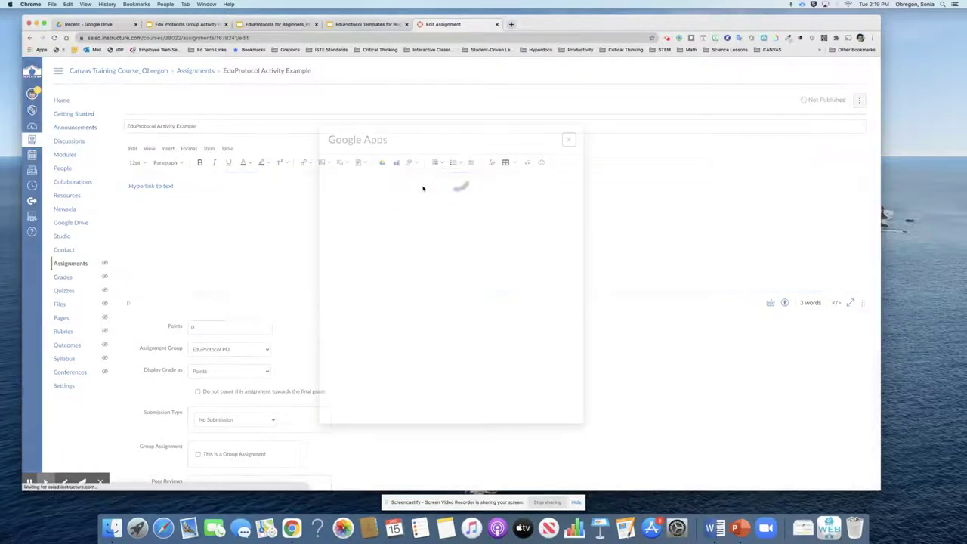
click(393, 290)
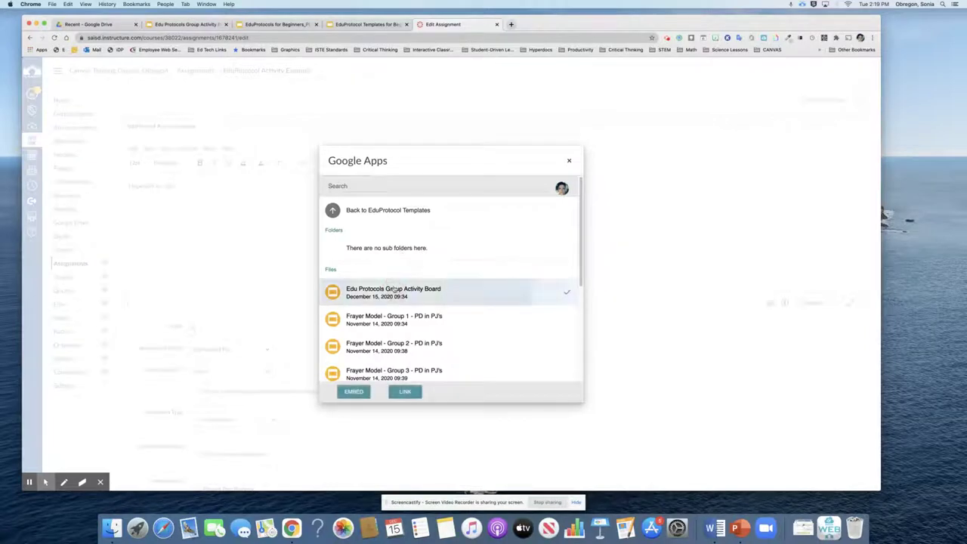
click(354, 393)
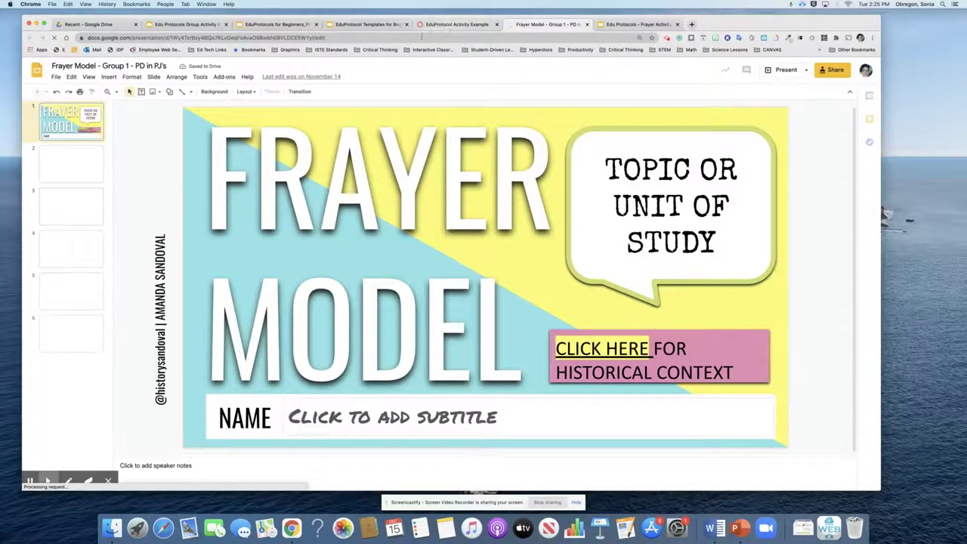
click(453, 24)
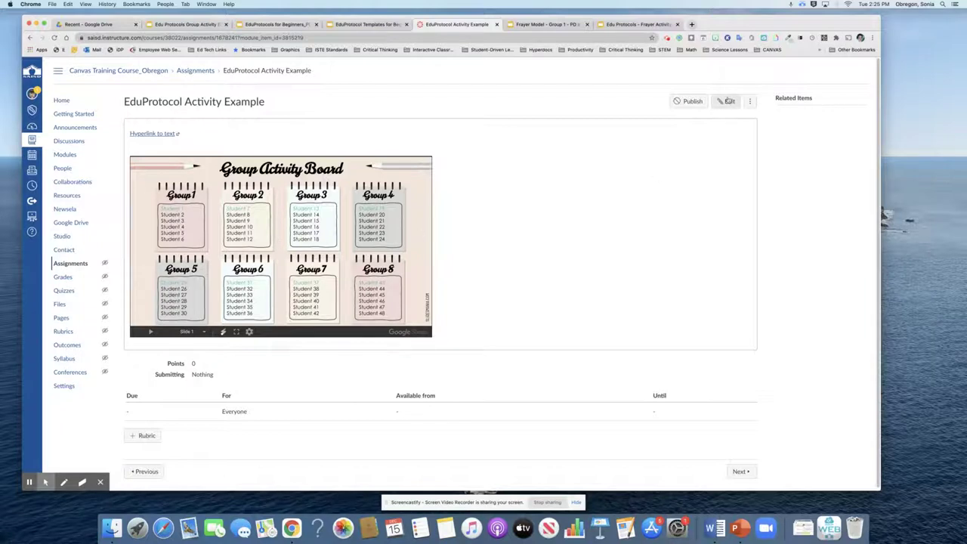
Step: Search Google Drive for 'edu protocols - frayer activity' and embed the Frayer Activity in Breakout Rooms deck
click(729, 101)
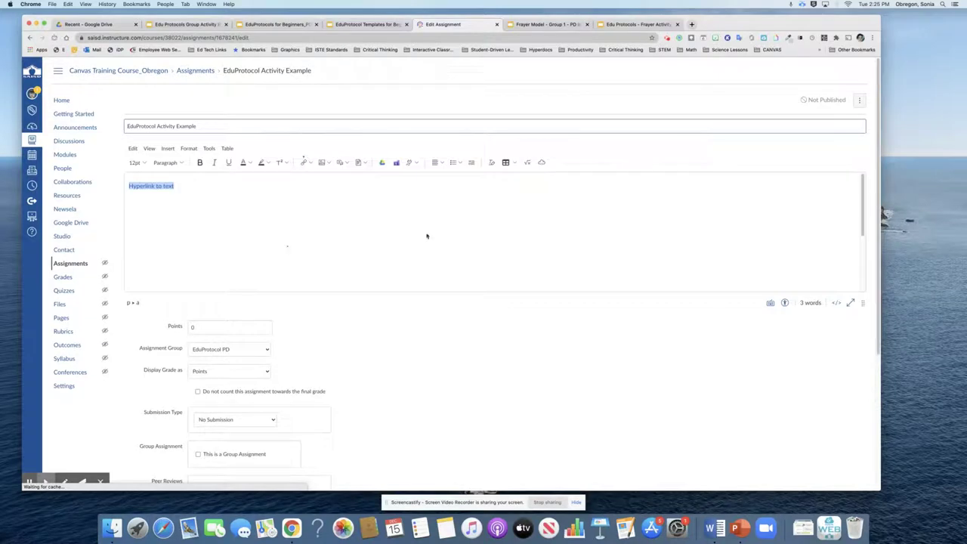
click(416, 164)
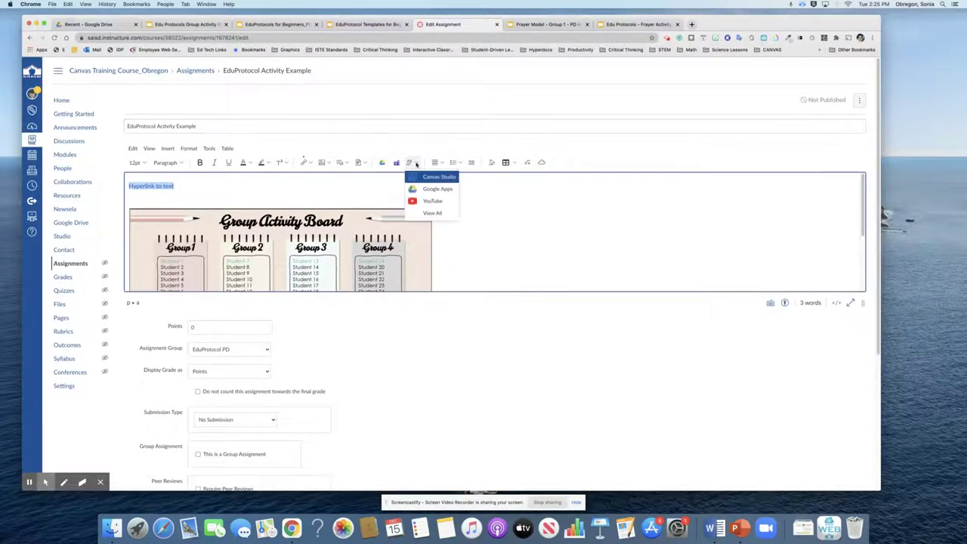
click(432, 191)
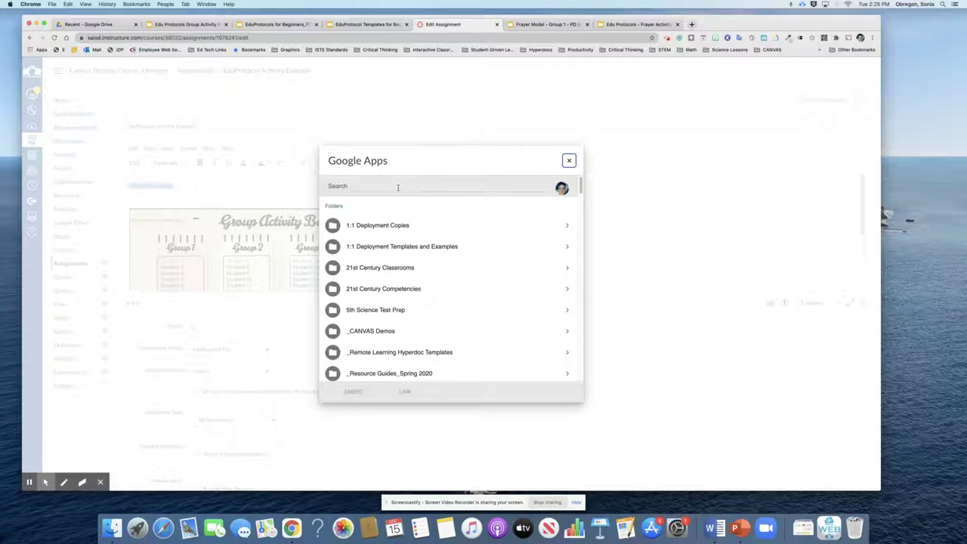
click(351, 186)
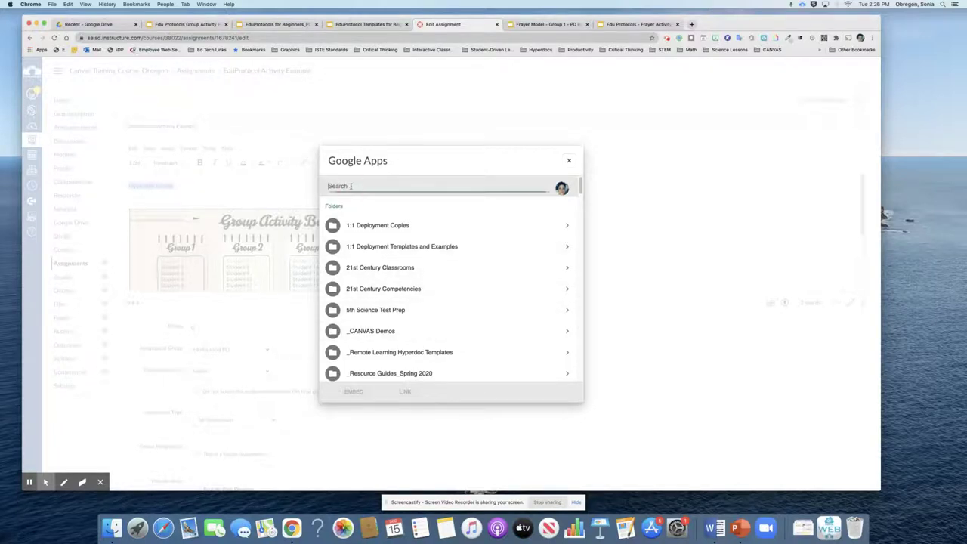
text(edu protocols)
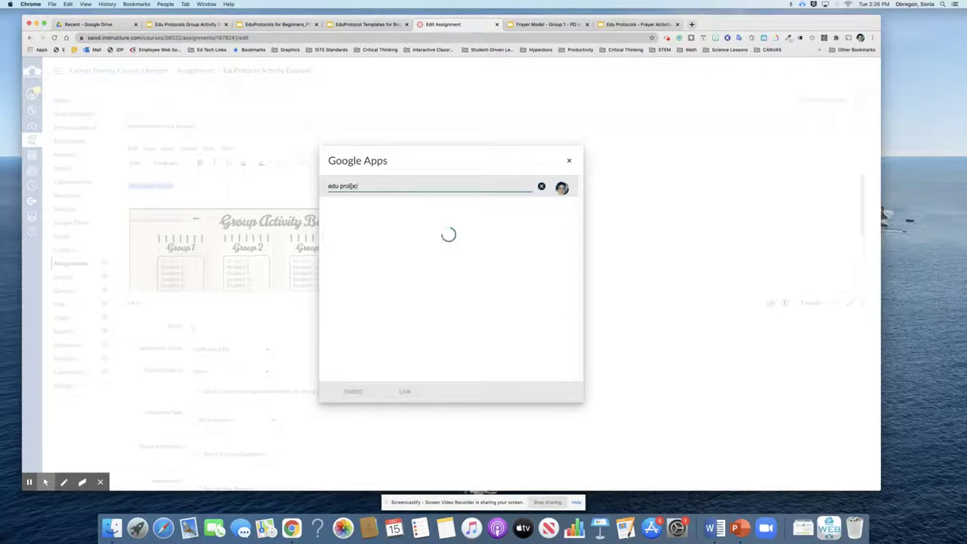
text( - frayer activity)
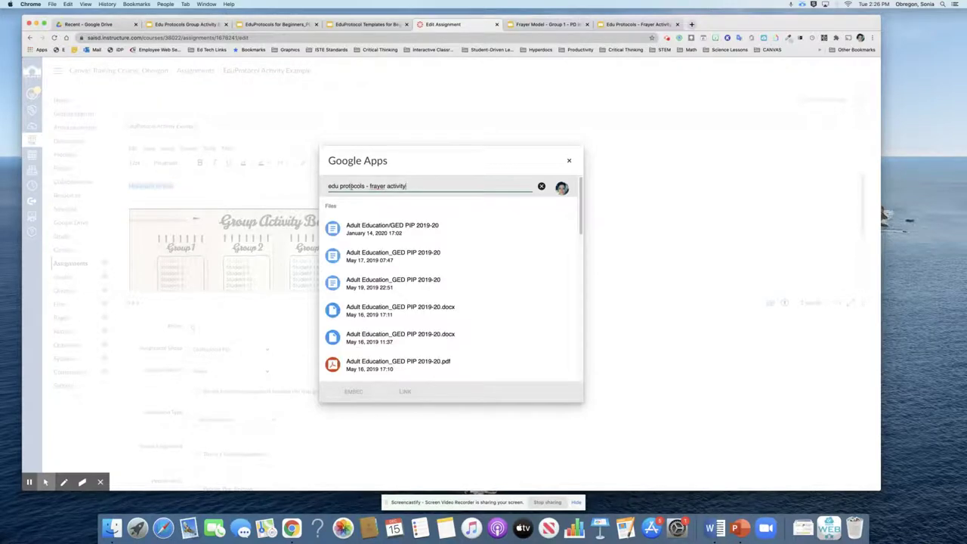
click(380, 231)
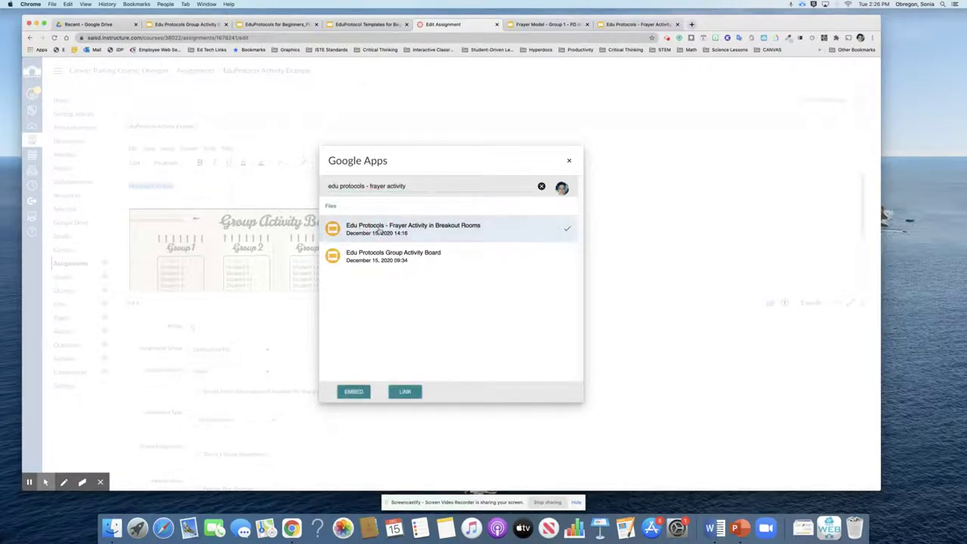
click(409, 393)
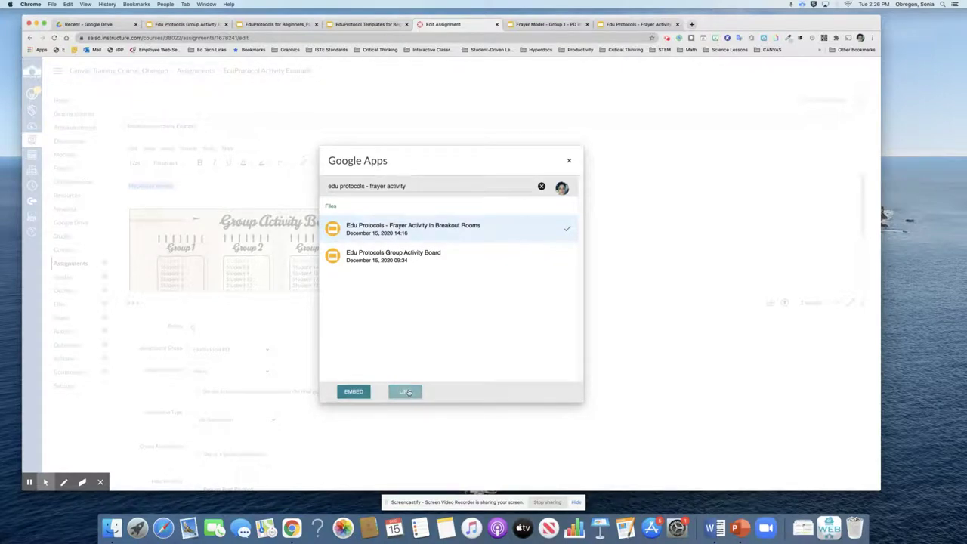
click(353, 392)
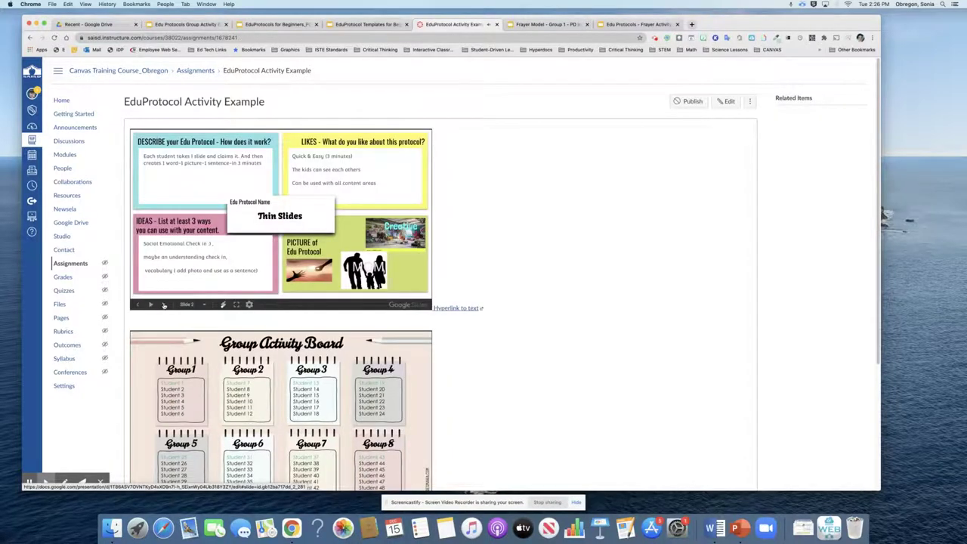
Step: Page the embedded Frayer deck forward to its Frayer Model slide, then scroll down the page
click(230, 261)
click(231, 261)
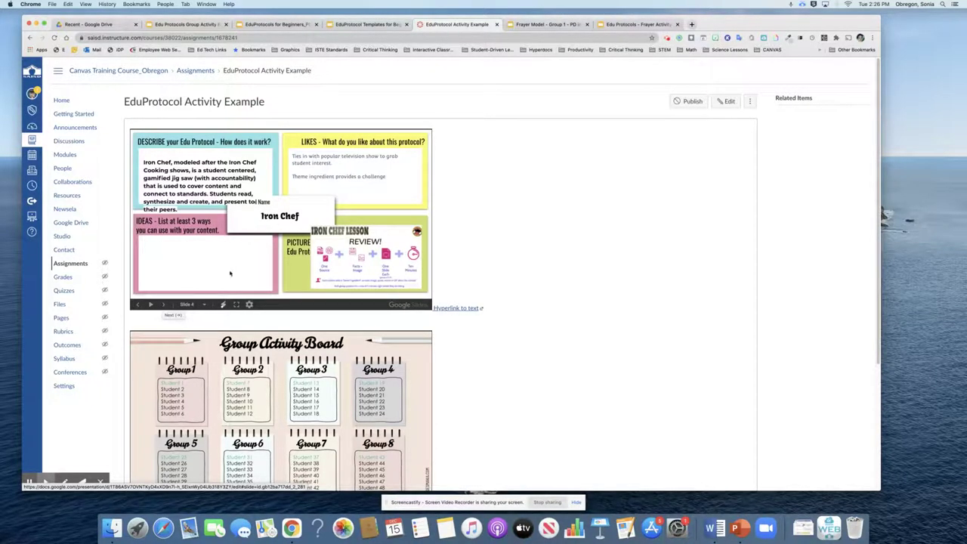
click(163, 304)
click(164, 305)
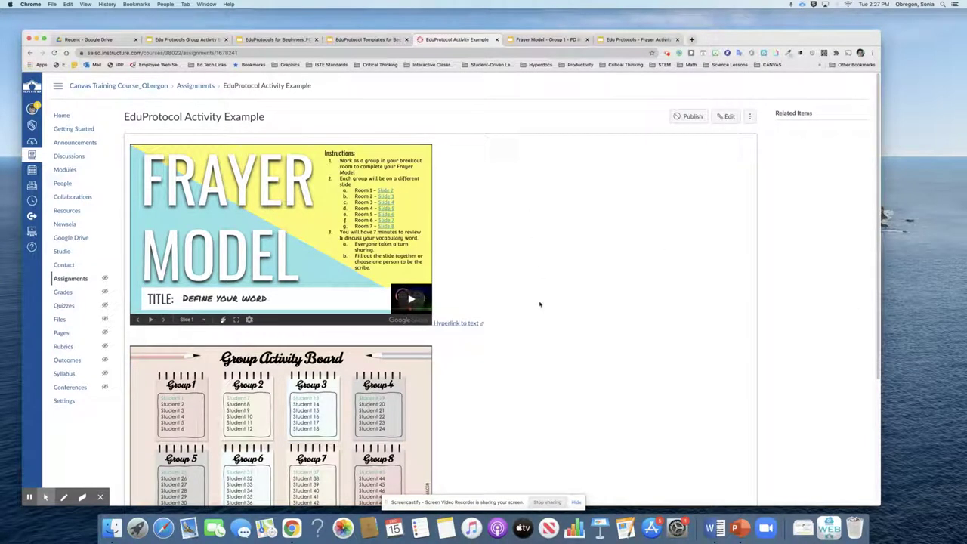
scroll(539, 305, down, 3)
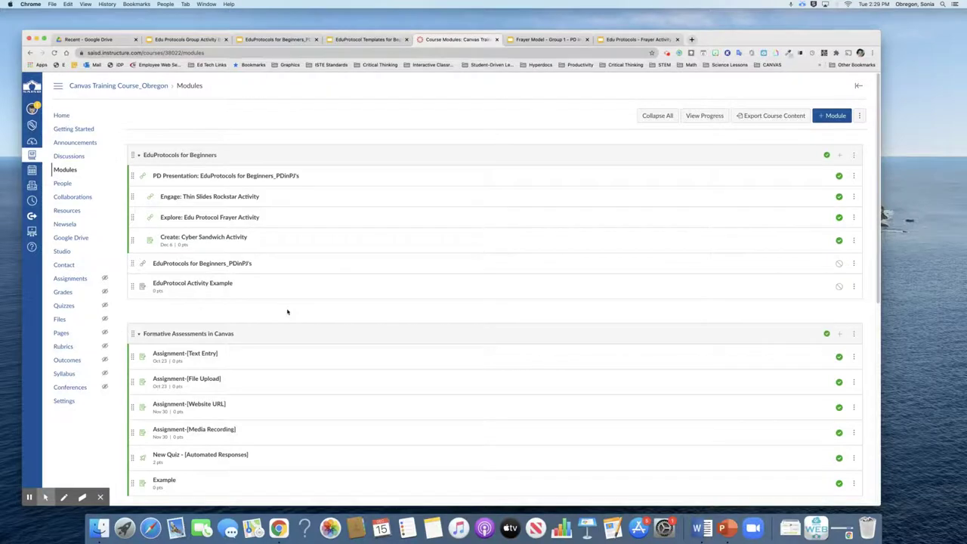
Step: View the Explore: Edu Protocol Frayer Activity item, then open the PD Presentation module item from Modules
click(211, 219)
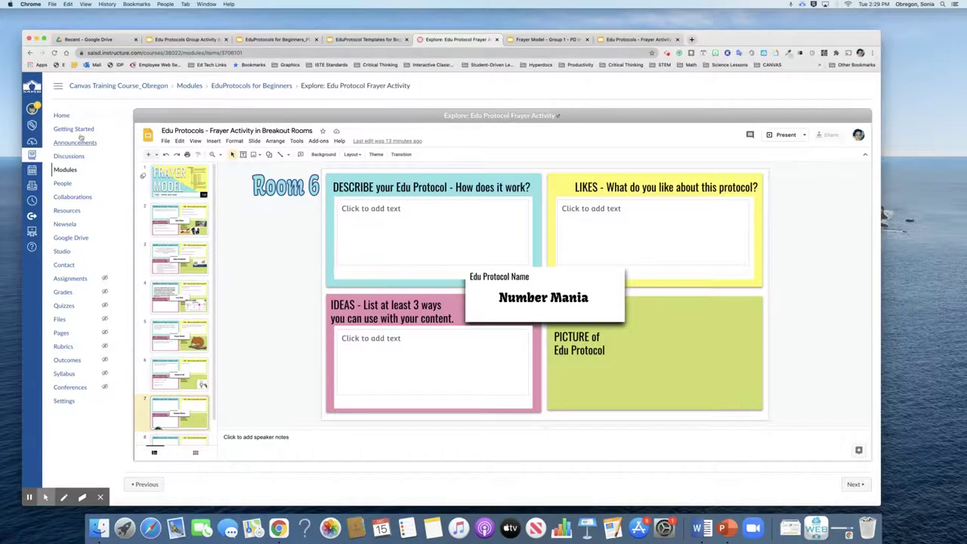
click(65, 169)
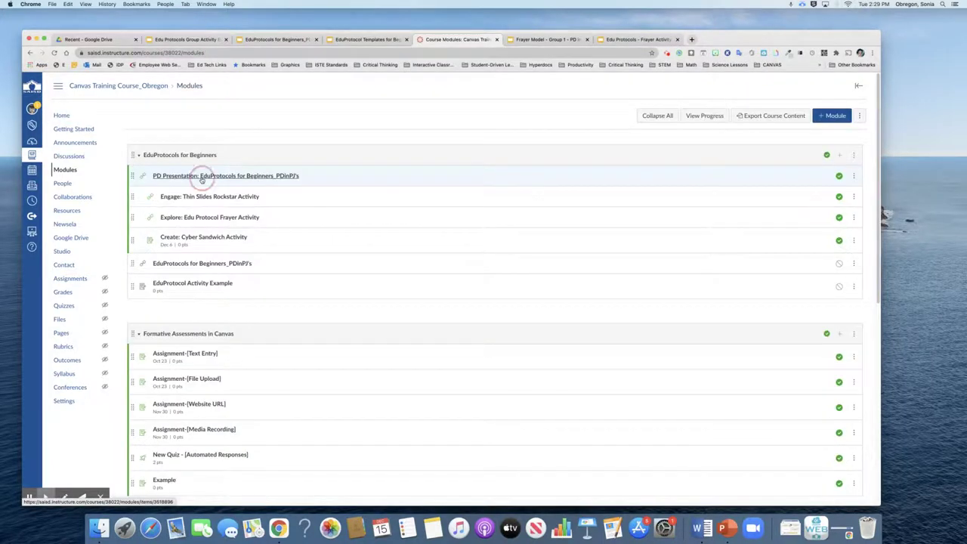
click(200, 176)
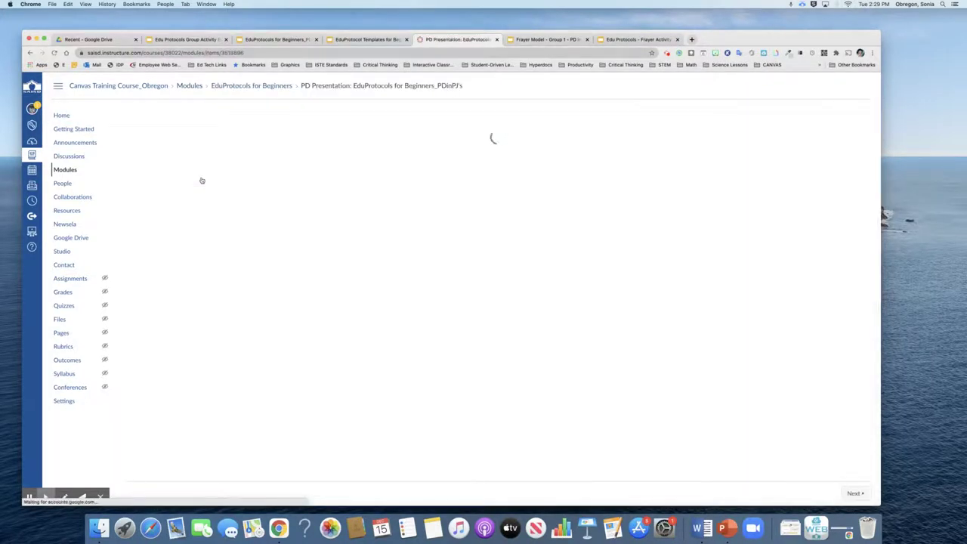